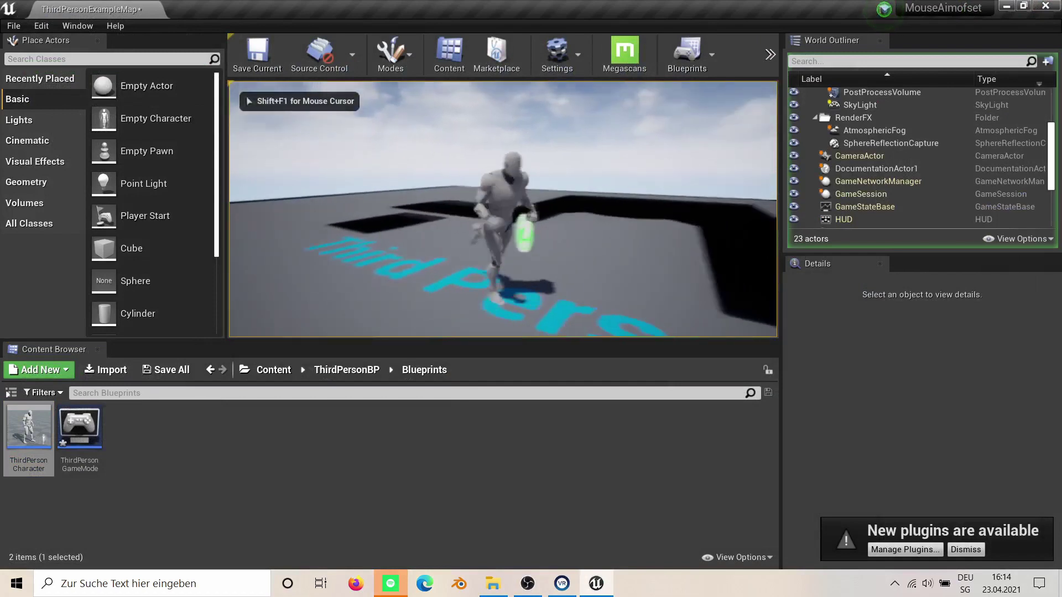
pyautogui.press('w')
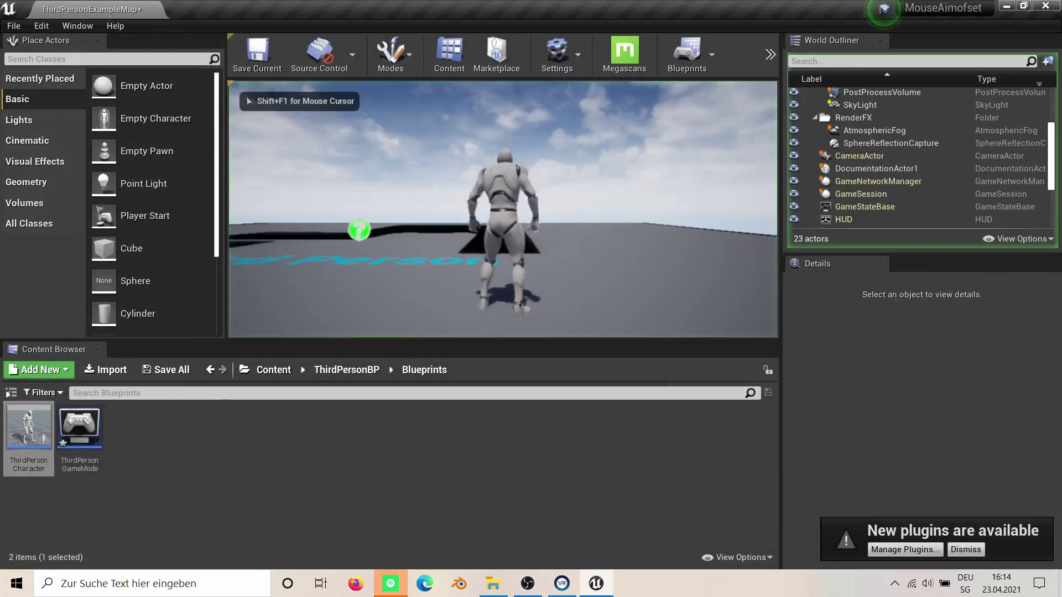
# Play the level in the editor and run the mannequin forward across the floor.
pyautogui.press('w')
pyautogui.press('w')
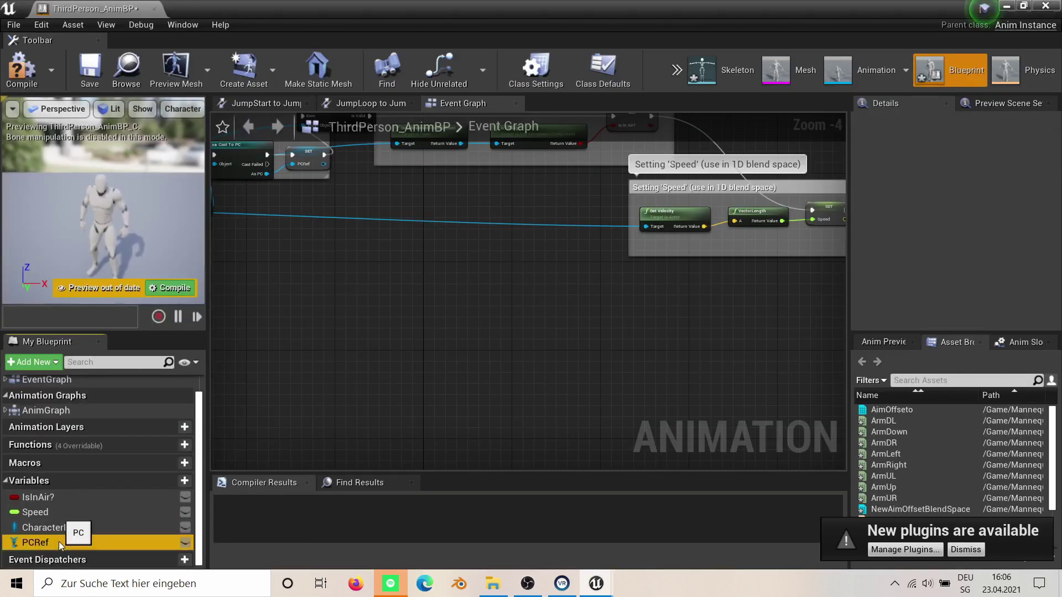
# Inspect the PCRef variable and bring the Speed comment group into view.
pyautogui.click(49, 527)
pyautogui.moveTo(573, 354); pyautogui.dragTo(363, 363, button='right')
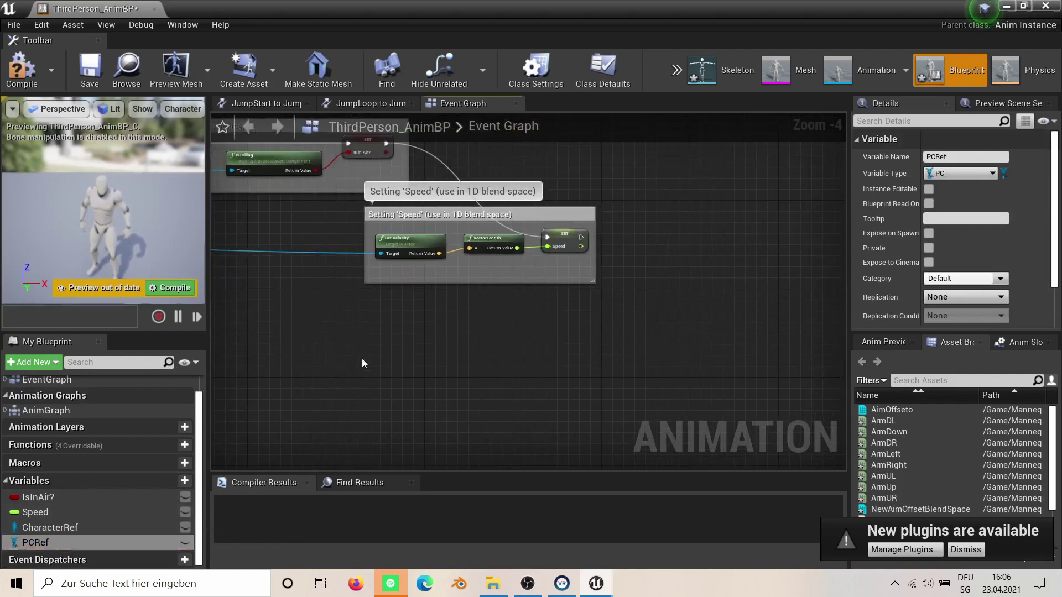
pyautogui.scroll(-1, 624, 280)
pyautogui.scroll(2, 469, 325)
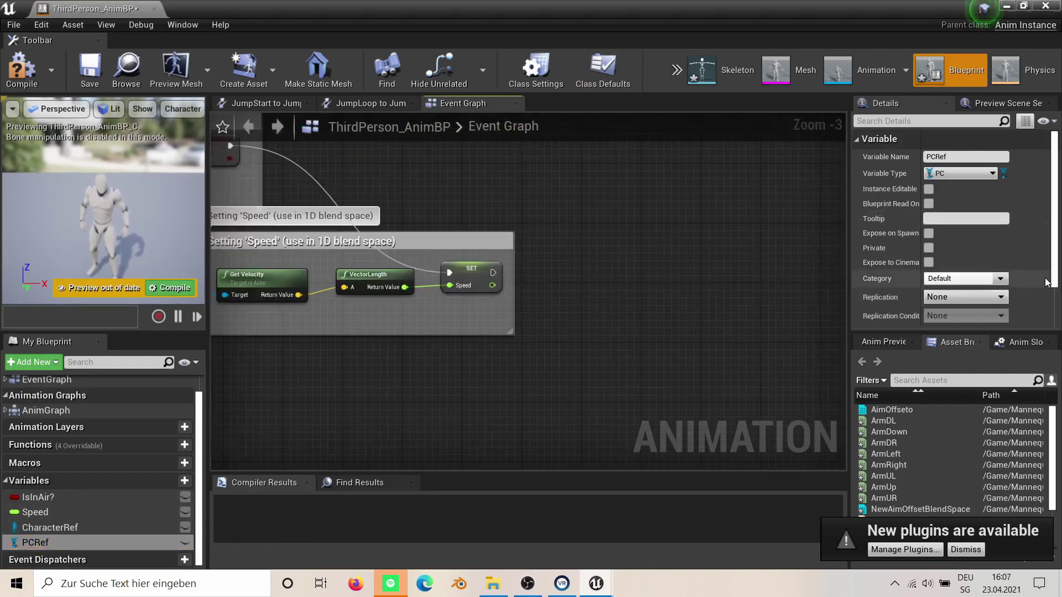
# Place a PCRef getter in the event graph and connect a Get Mouse Position node.
pyautogui.click(45, 544)
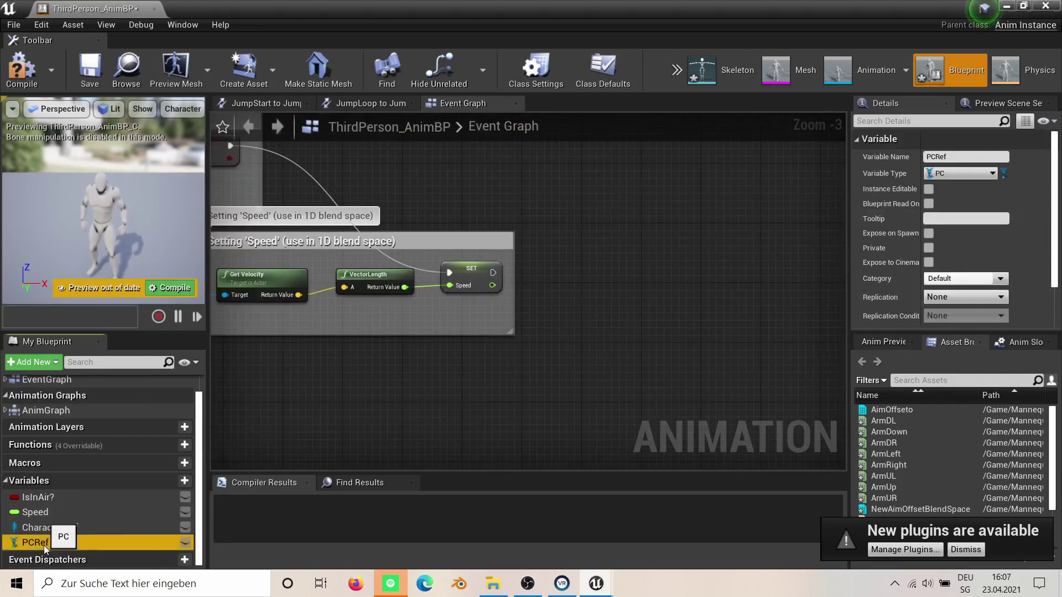
pyautogui.moveTo(552, 323); pyautogui.dragTo(533, 346)
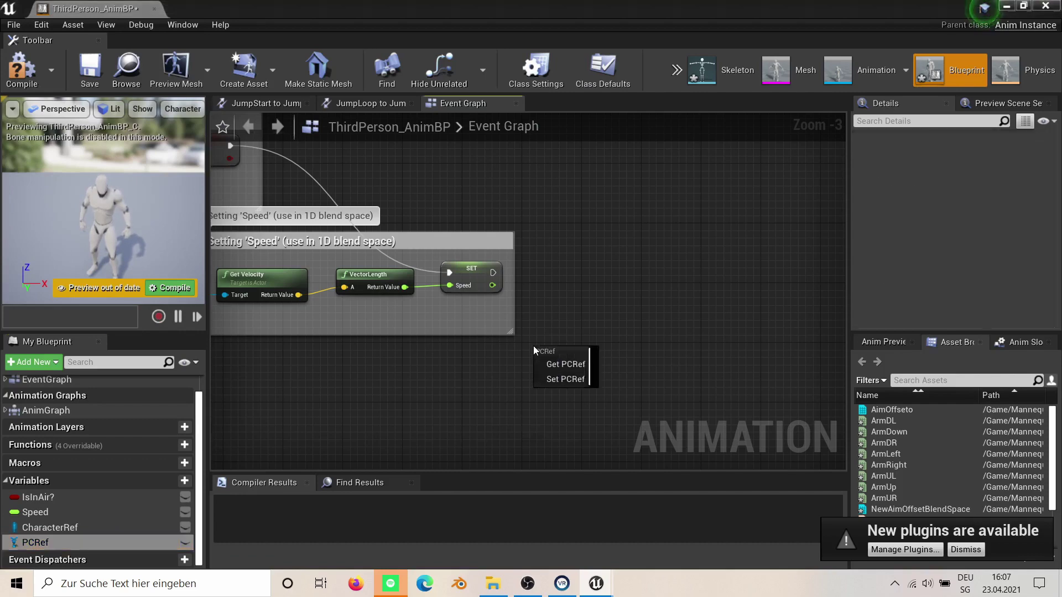
pyautogui.click(566, 363)
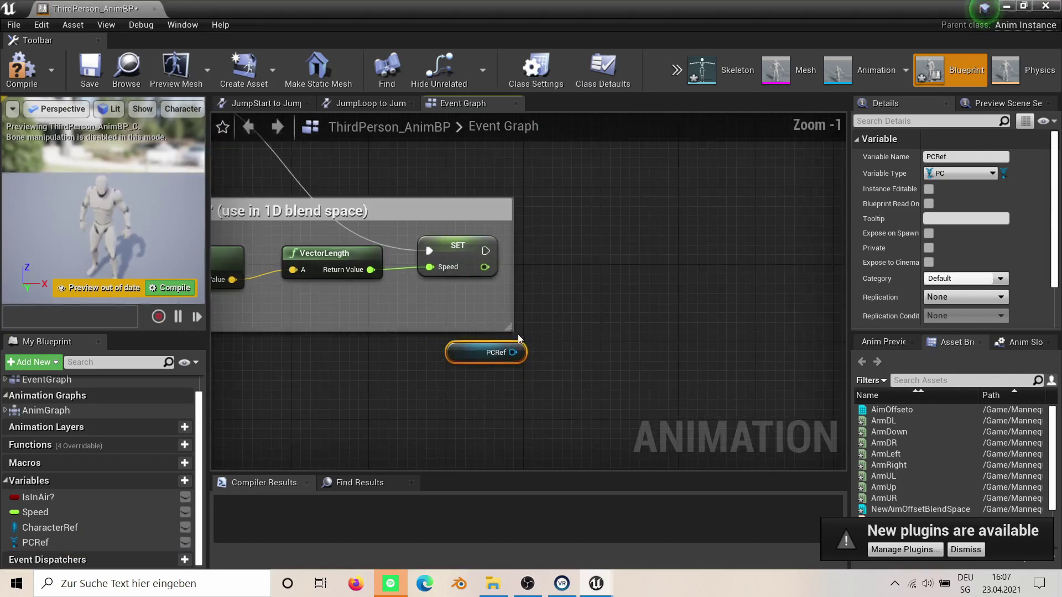
pyautogui.scroll(2, 497, 357)
pyautogui.moveTo(497, 356); pyautogui.dragTo(630, 314)
pyautogui.write('get')
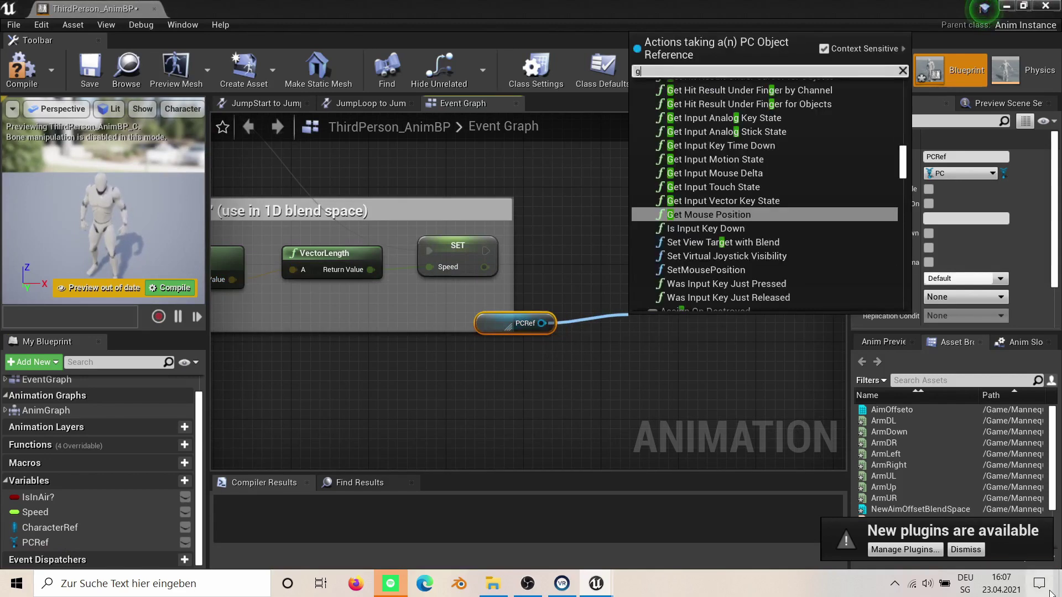
pyautogui.write('mo')
pyautogui.press('Return')
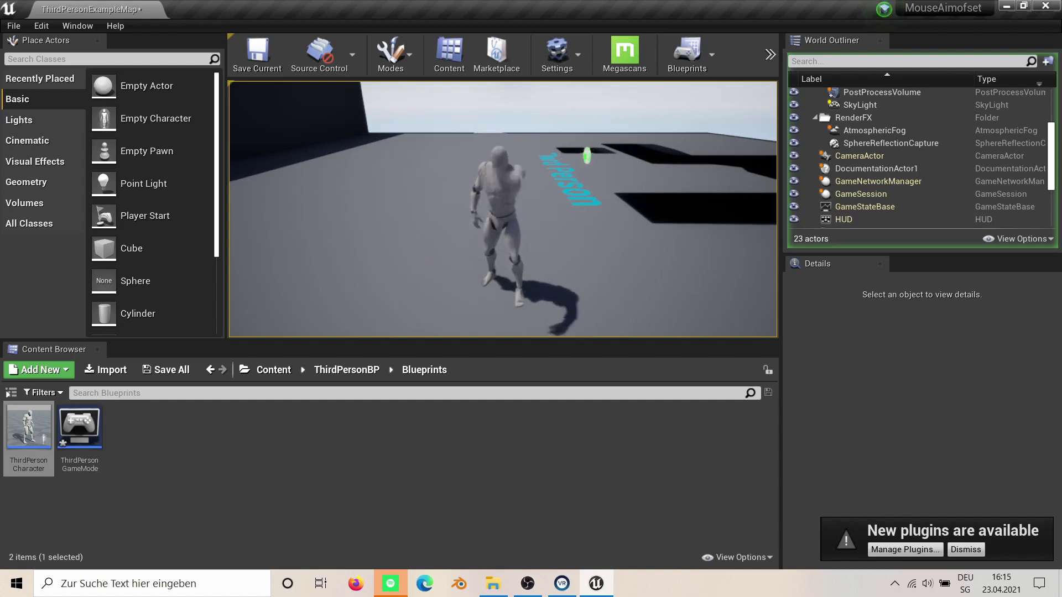
# While the level plays, browse from Content into Mannequin > Animations to show the Arm poses.
pyautogui.press('w')
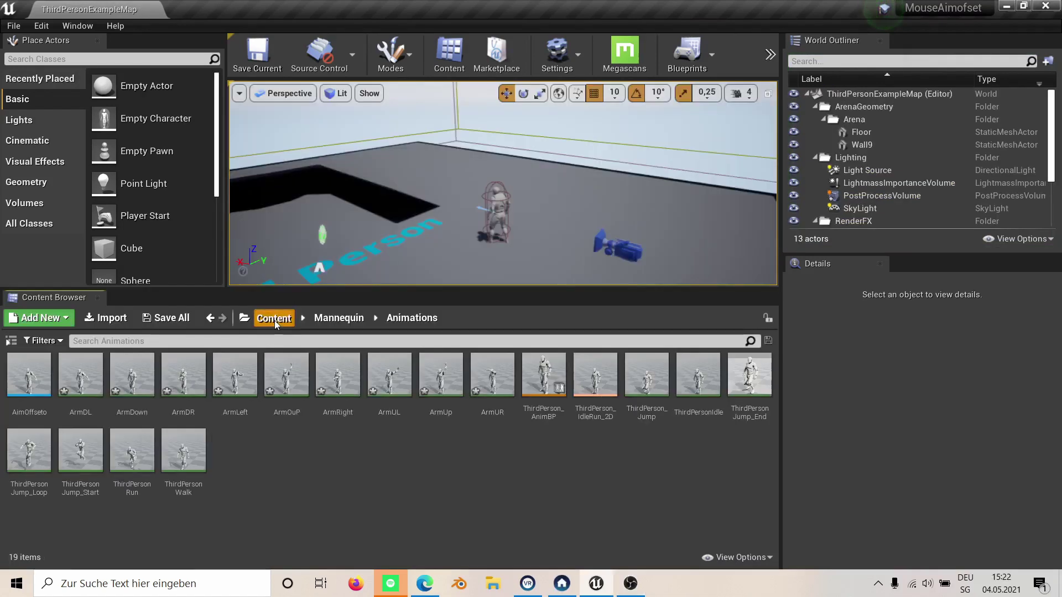
pyautogui.click(273, 311)
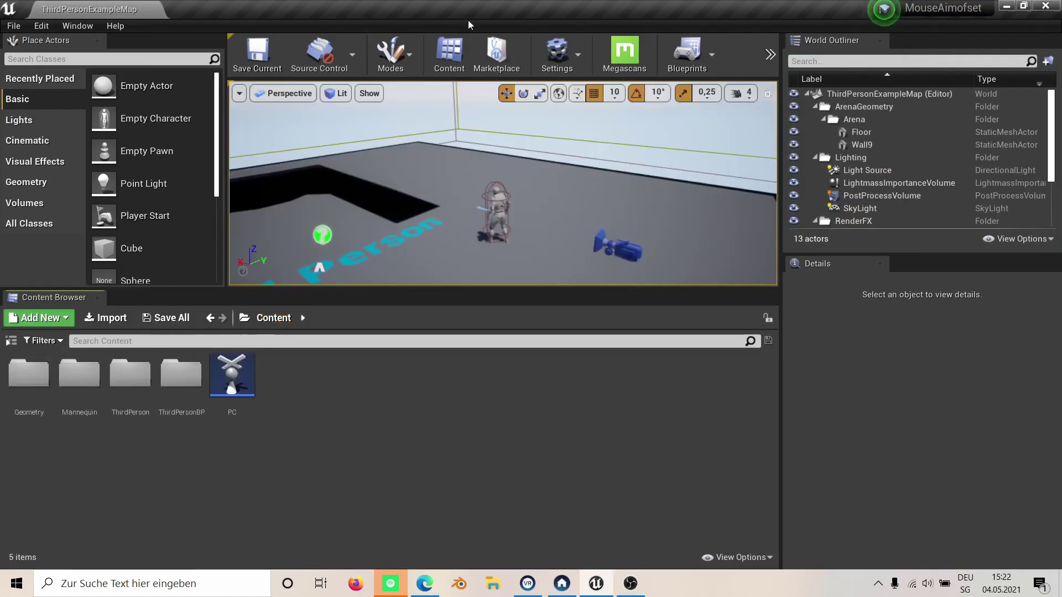
pyautogui.press('Up')
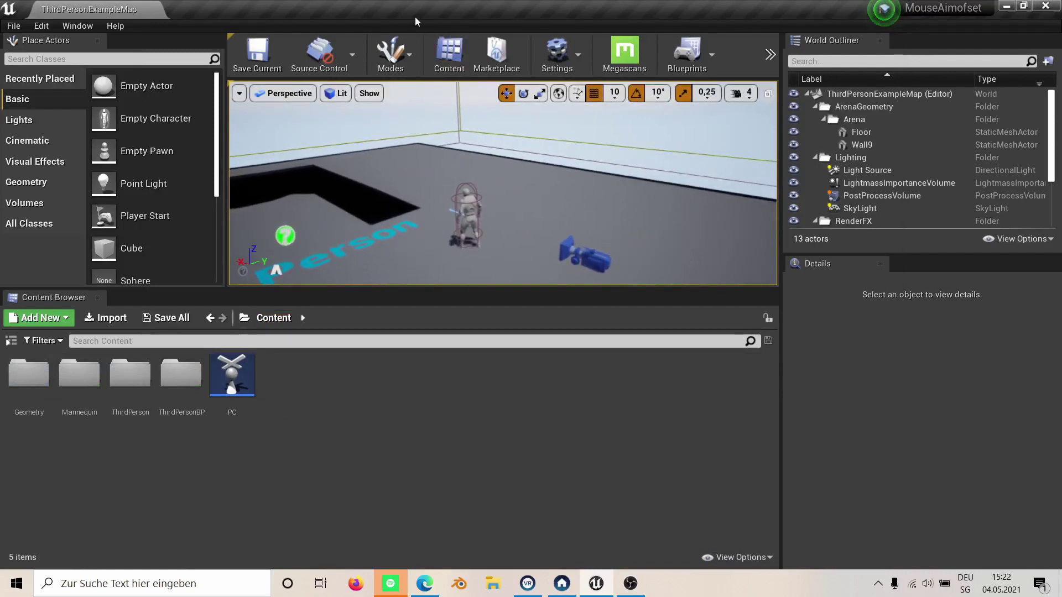
pyautogui.press('Up')
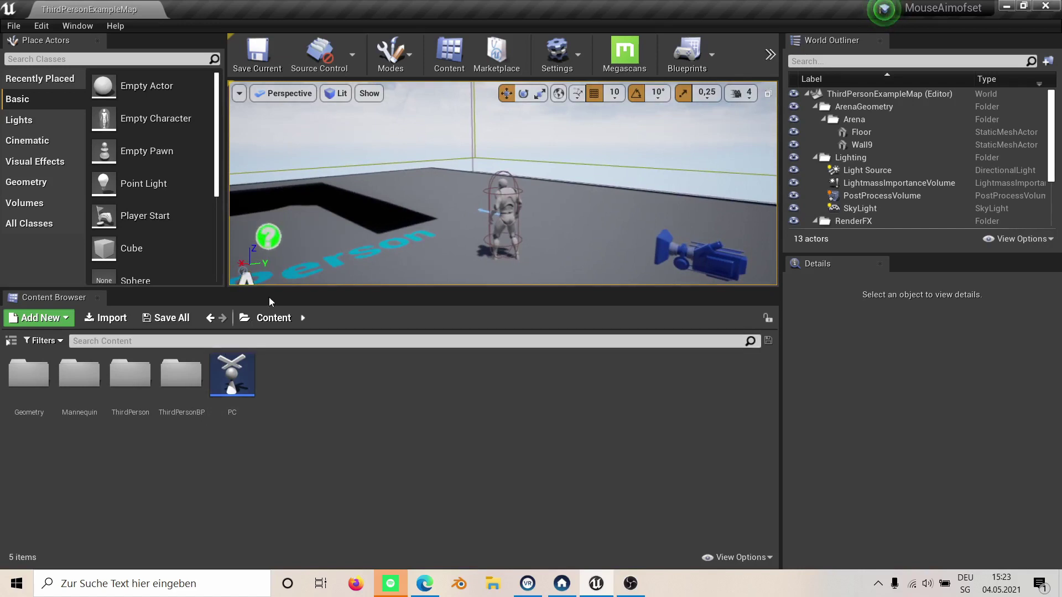
pyautogui.doubleClick(79, 375)
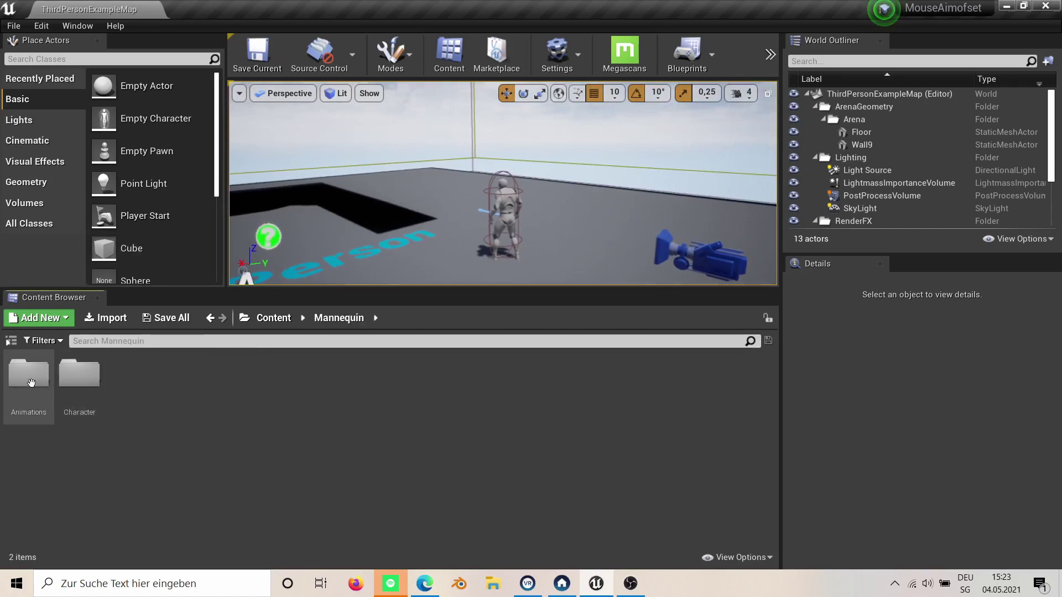
pyautogui.doubleClick(35, 389)
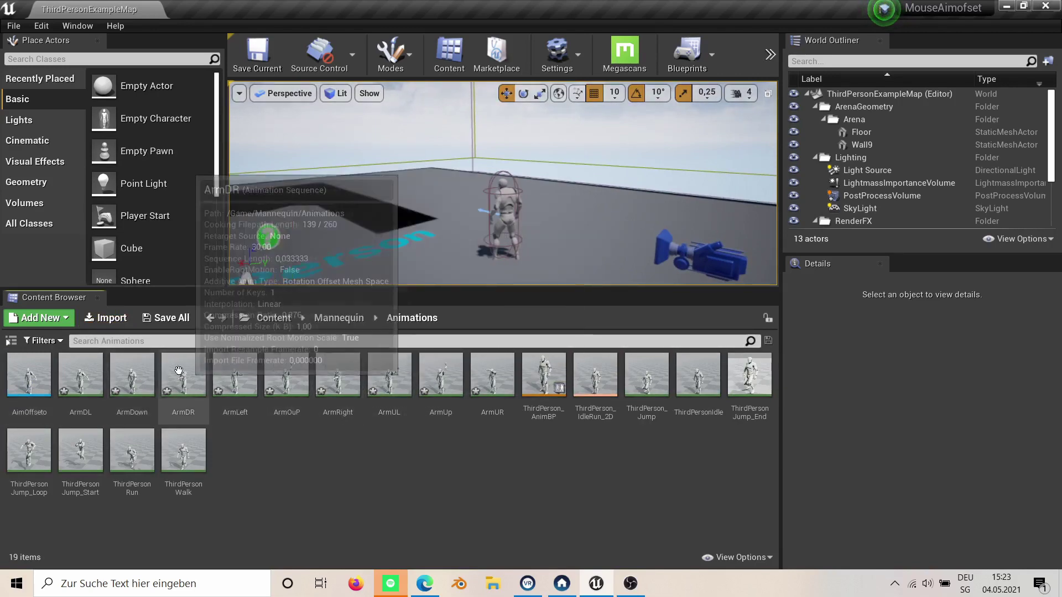
pyautogui.doubleClick(28, 374)
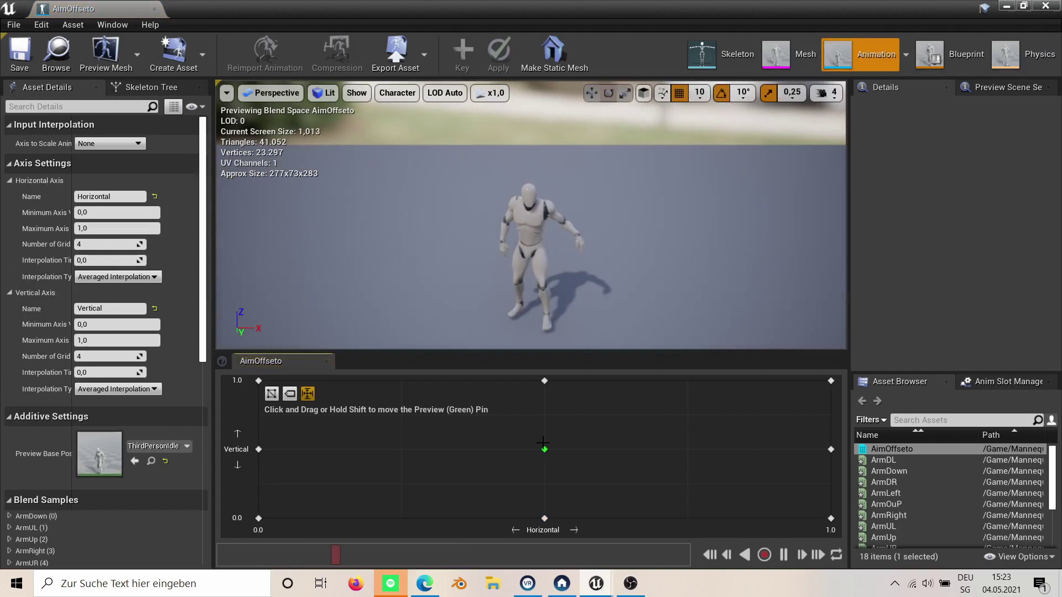
pyautogui.moveTo(545, 449); pyautogui.dragTo(261, 365)
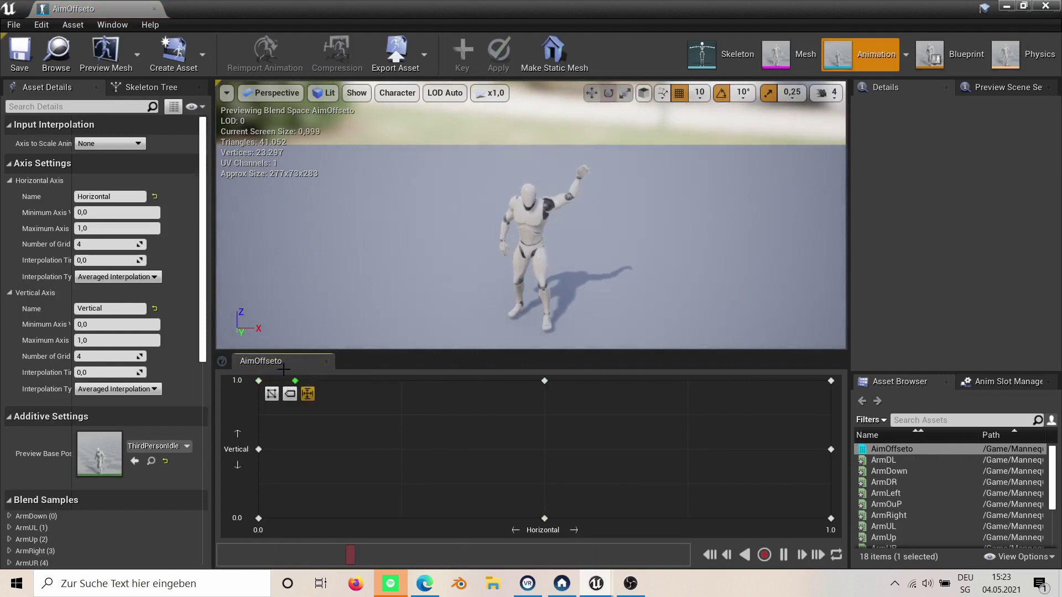
pyautogui.moveTo(258, 518); pyautogui.dragTo(869, 488)
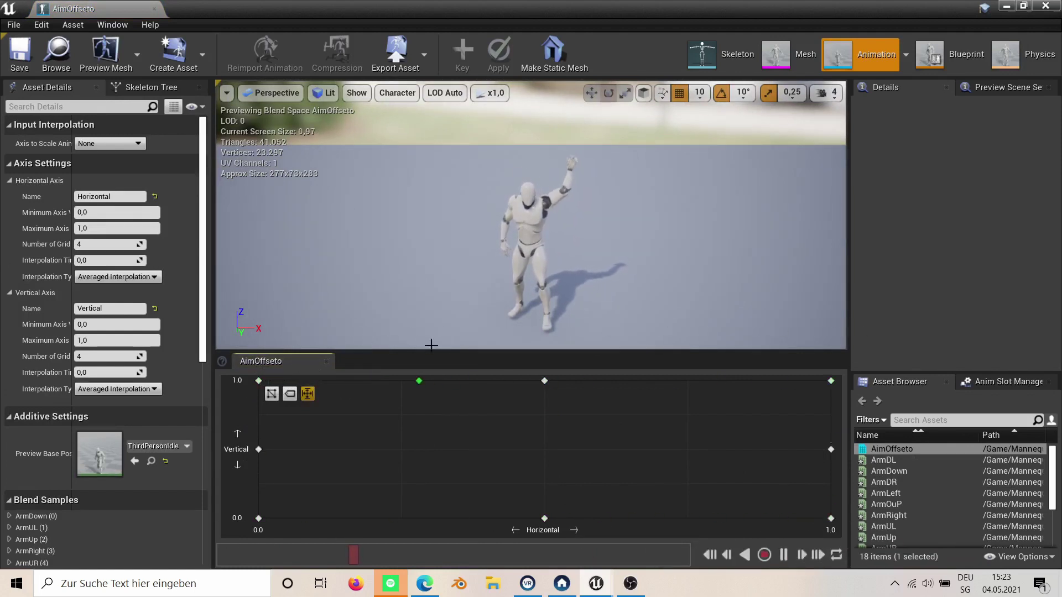
pyautogui.moveTo(377, 394); pyautogui.dragTo(526, 422)
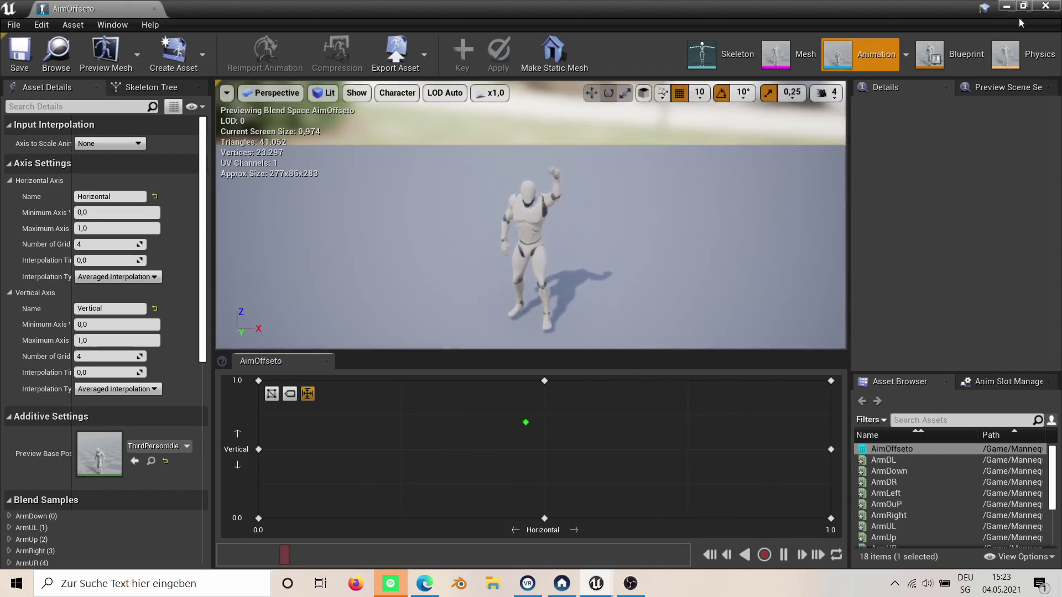
pyautogui.click(1045, 5)
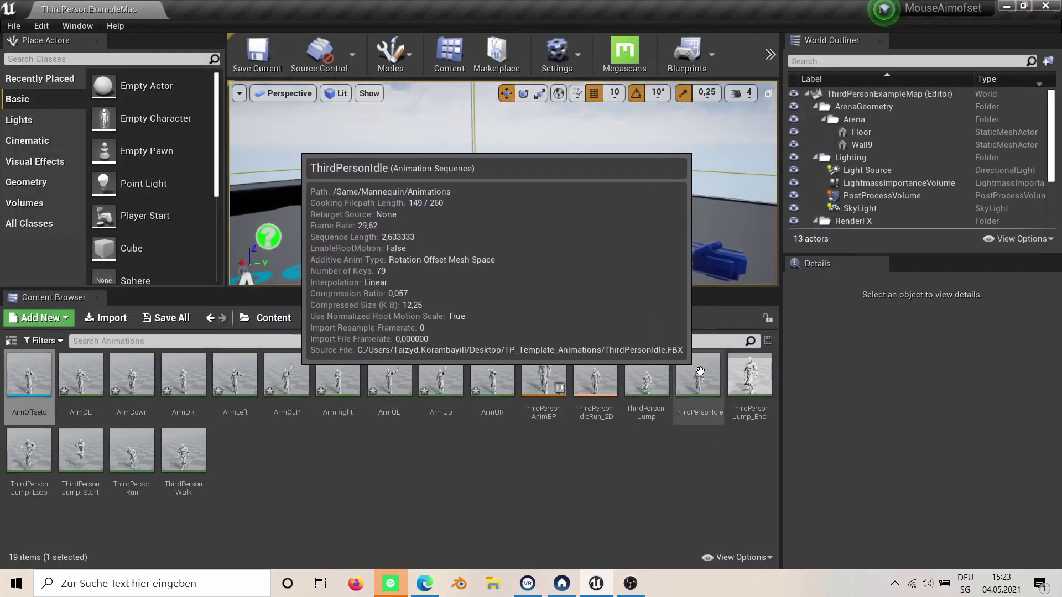
# Open ThirdPersonIdle with playback stopped at frame 0.
pyautogui.doubleClick(716, 378)
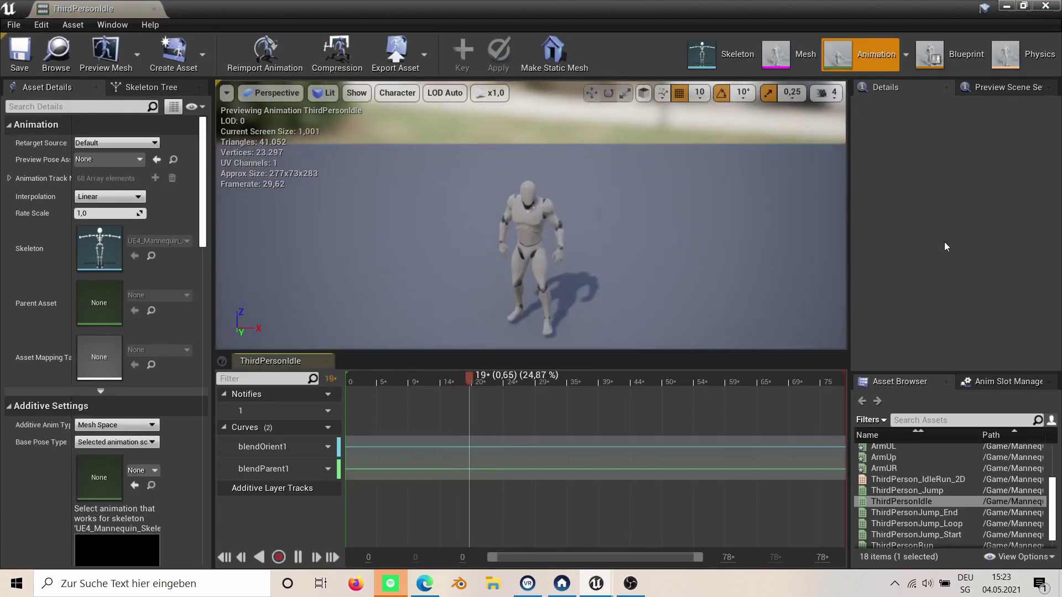
pyautogui.click(298, 557)
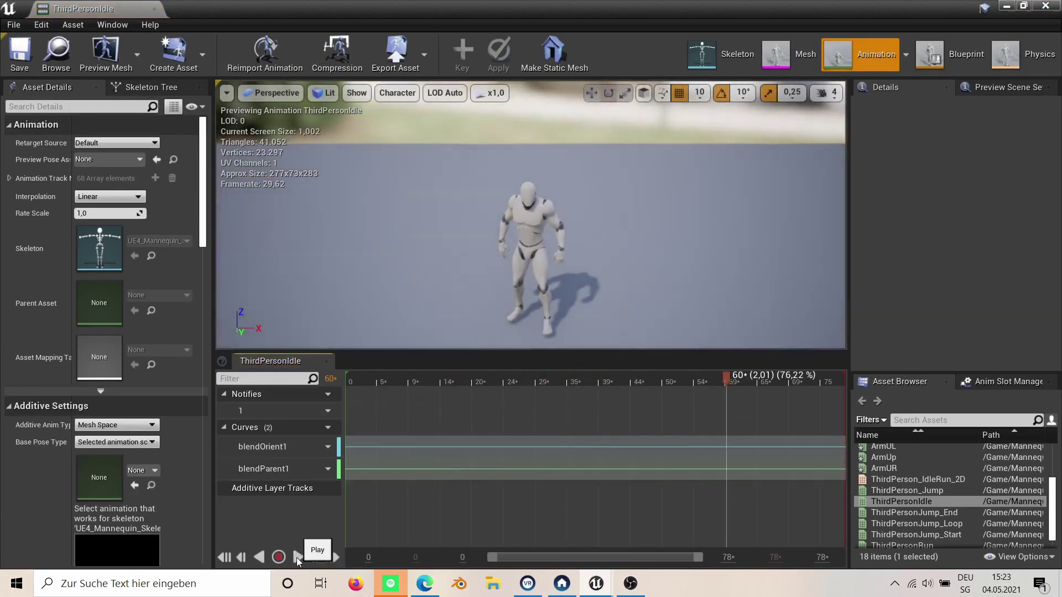
pyautogui.click(224, 557)
# Select upperarm_l and, with the gizmo in world space, rotate the left arm overhead.
pyautogui.click(147, 87)
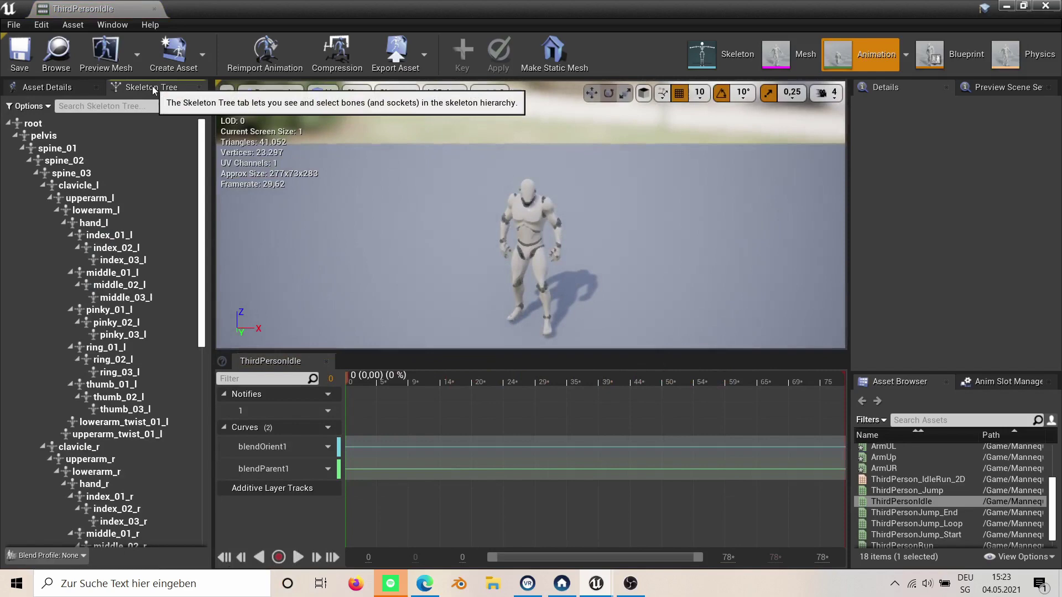
pyautogui.moveTo(427, 201)
pyautogui.mouseDown()
pyautogui.moveTo(410, 210)
pyautogui.moveTo(427, 180)
pyautogui.moveTo(430, 198)
pyautogui.mouseUp()
pyautogui.click(114, 198)
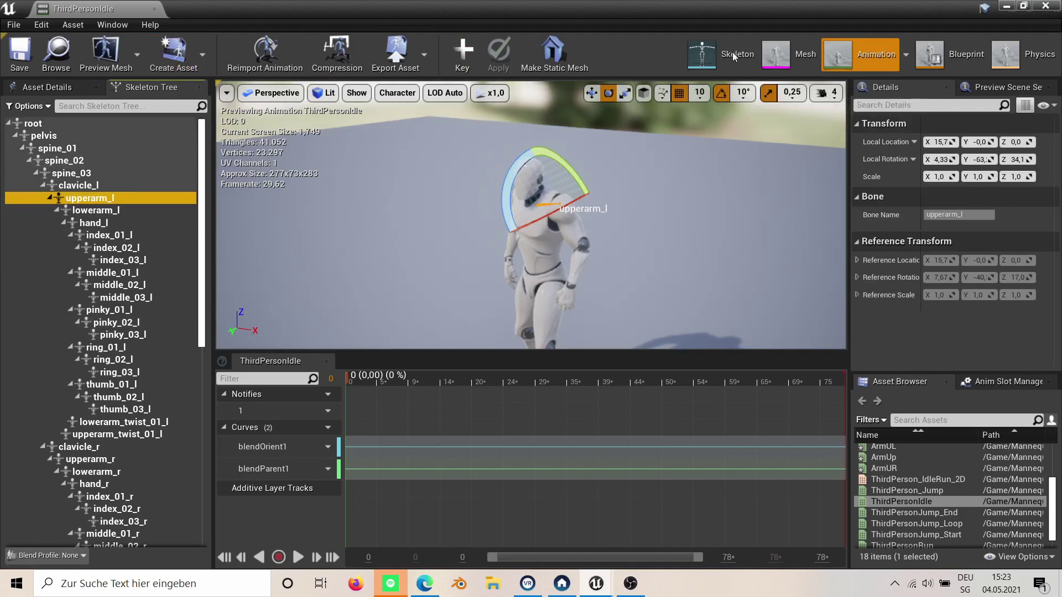
pyautogui.click(643, 93)
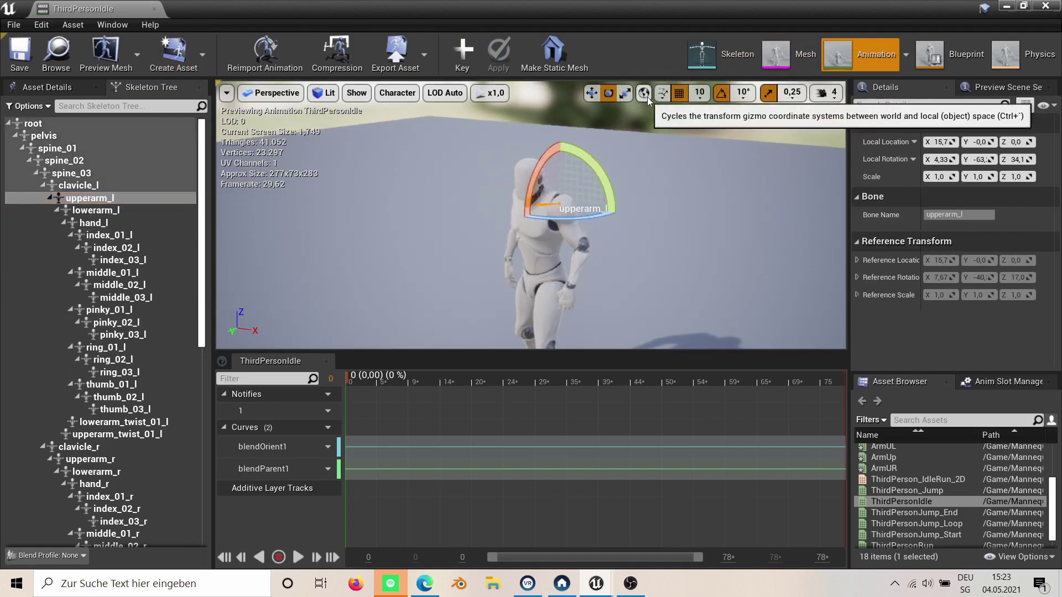
pyautogui.moveTo(569, 176); pyautogui.dragTo(409, 217)
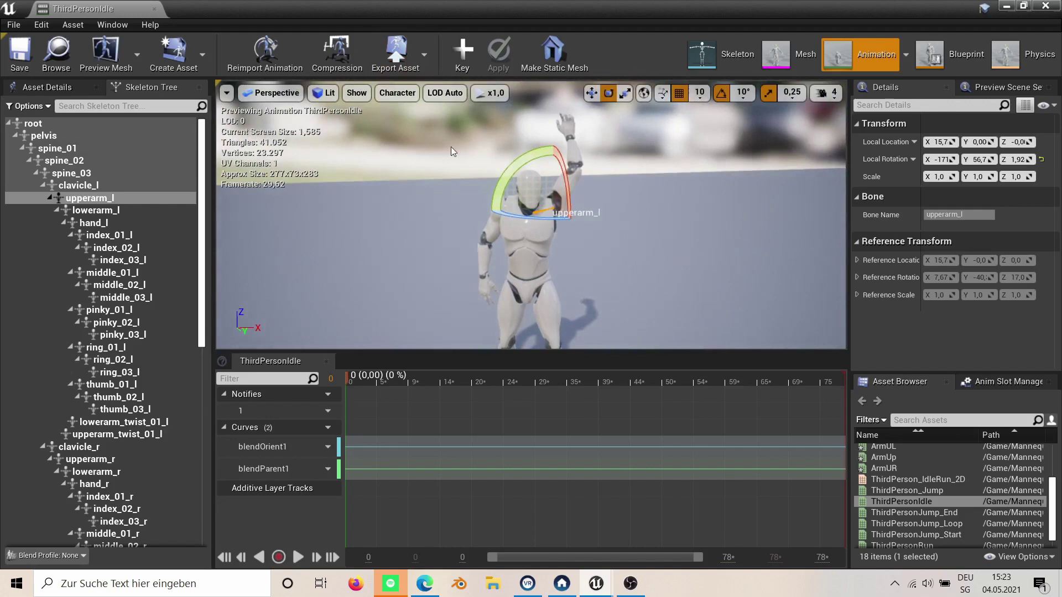
pyautogui.click(185, 60)
# Create an animation from the current pose named ArmUp in the Animations folder.
pyautogui.moveTo(200, 99)
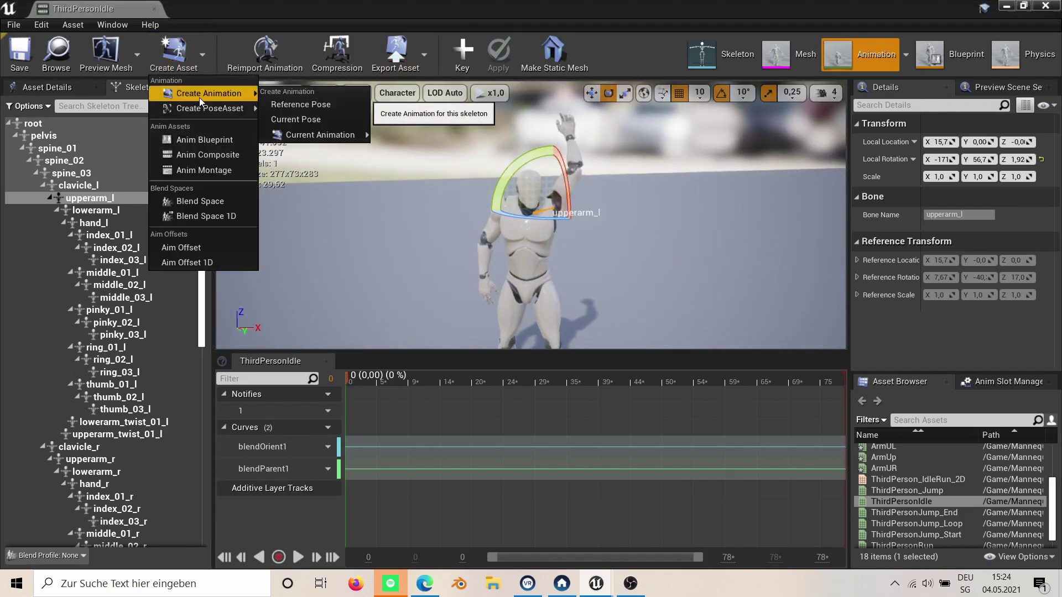
pyautogui.click(293, 119)
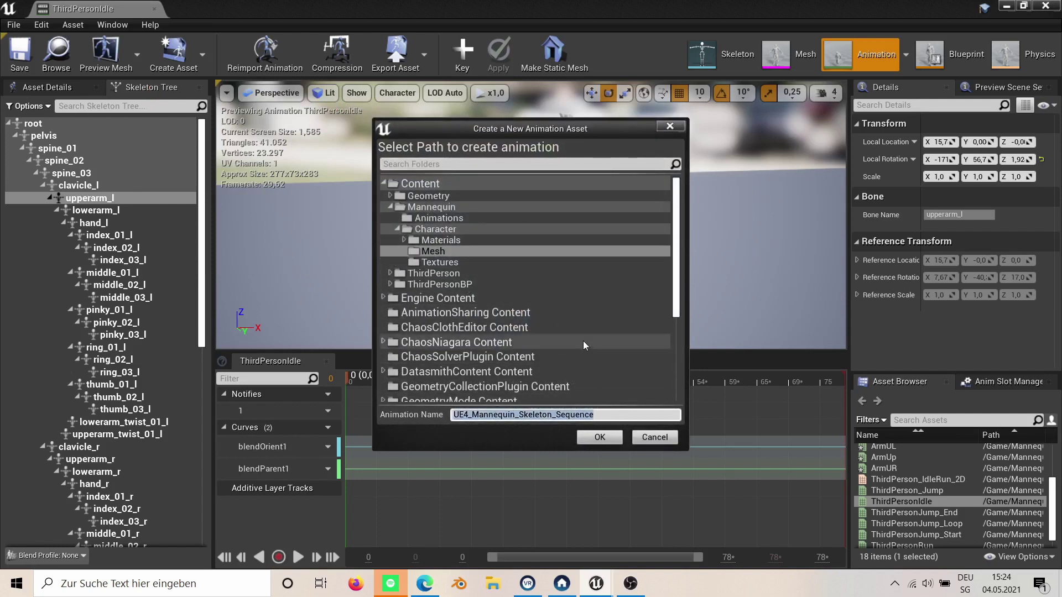
pyautogui.click(440, 219)
pyautogui.click(547, 414)
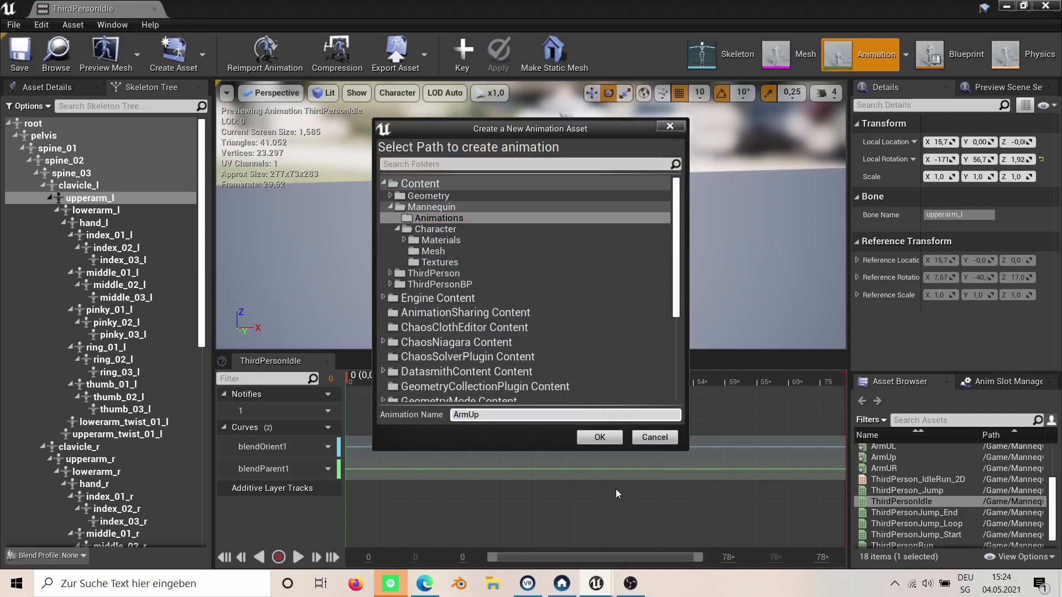
pyautogui.click(600, 437)
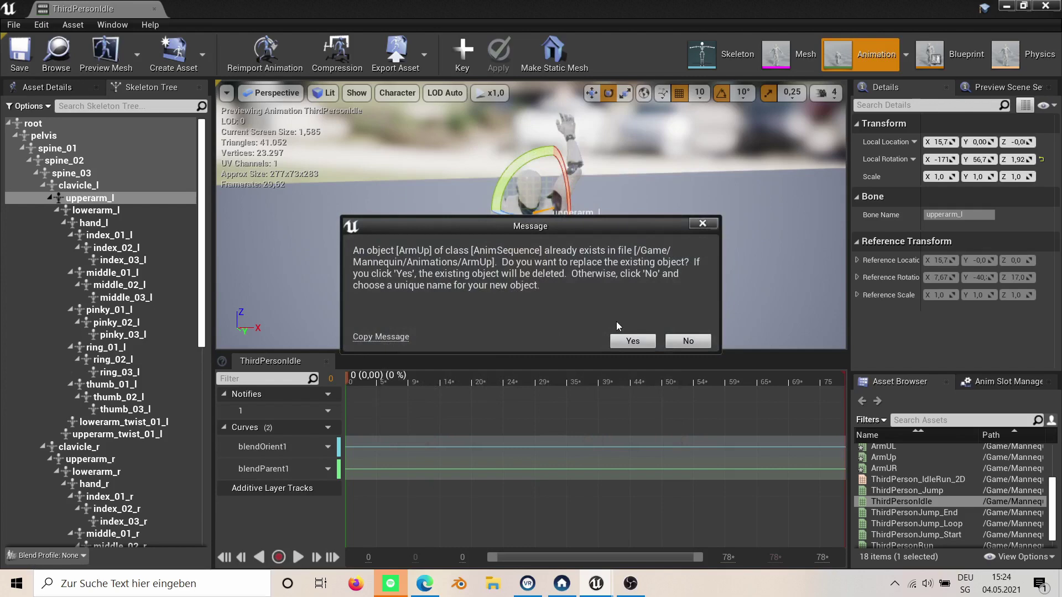
# Agree to replace ArmUp, then dismiss the in-use and not-created messages.
pyautogui.click(631, 342)
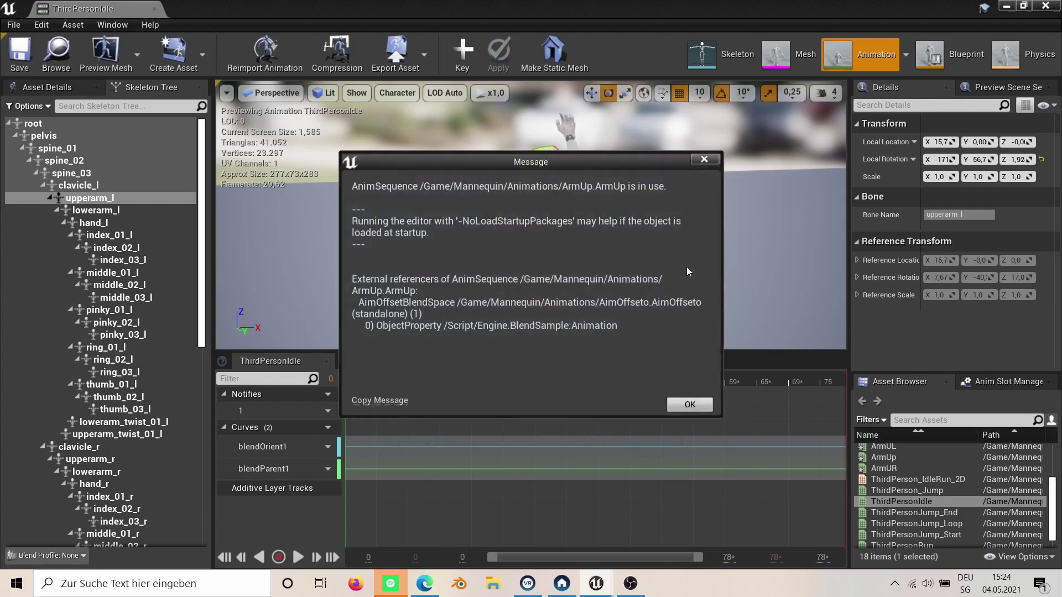
pyautogui.click(693, 404)
pyautogui.click(602, 335)
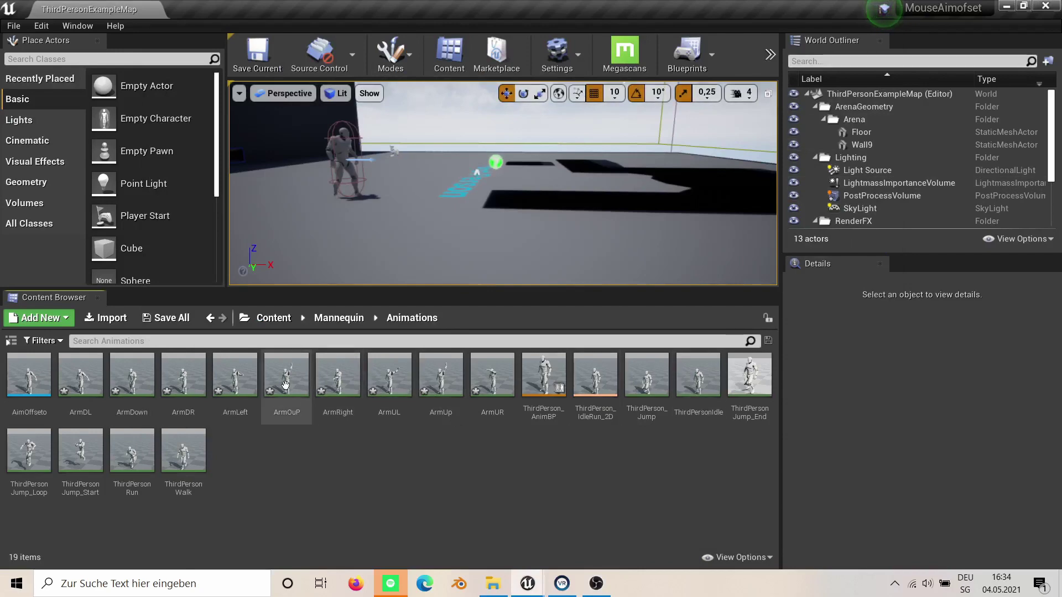
# Open and close ArmRight, then open ArmUp with its preview paused.
pyautogui.doubleClick(338, 375)
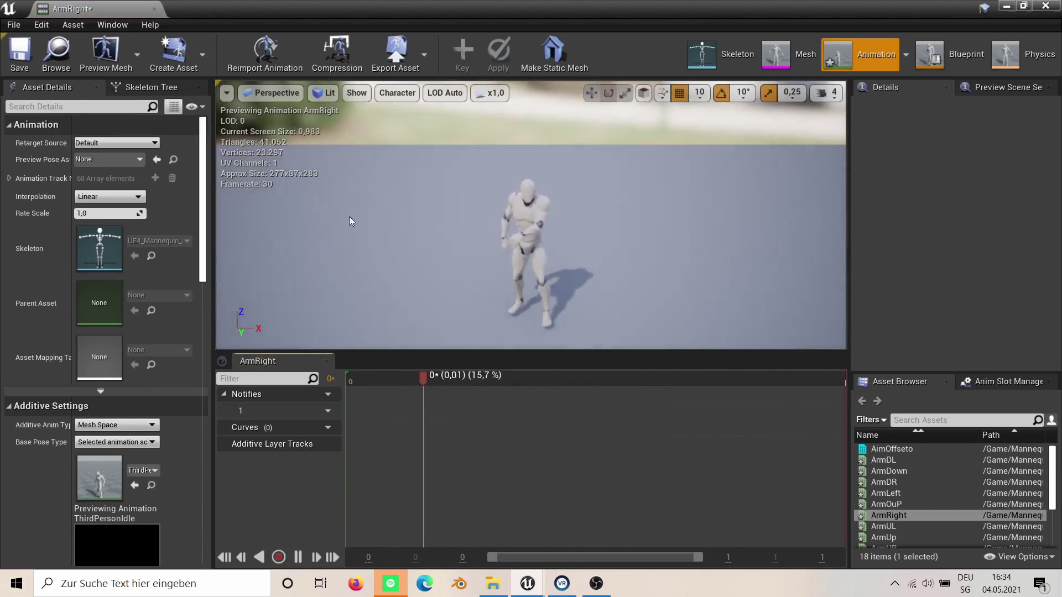
pyautogui.click(1046, 5)
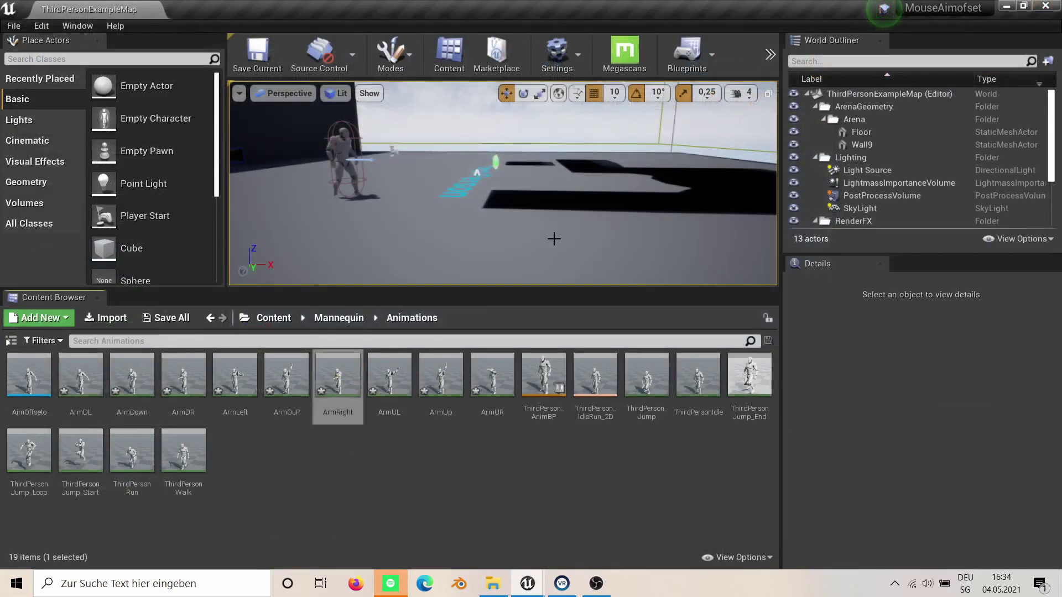
pyautogui.click(444, 460)
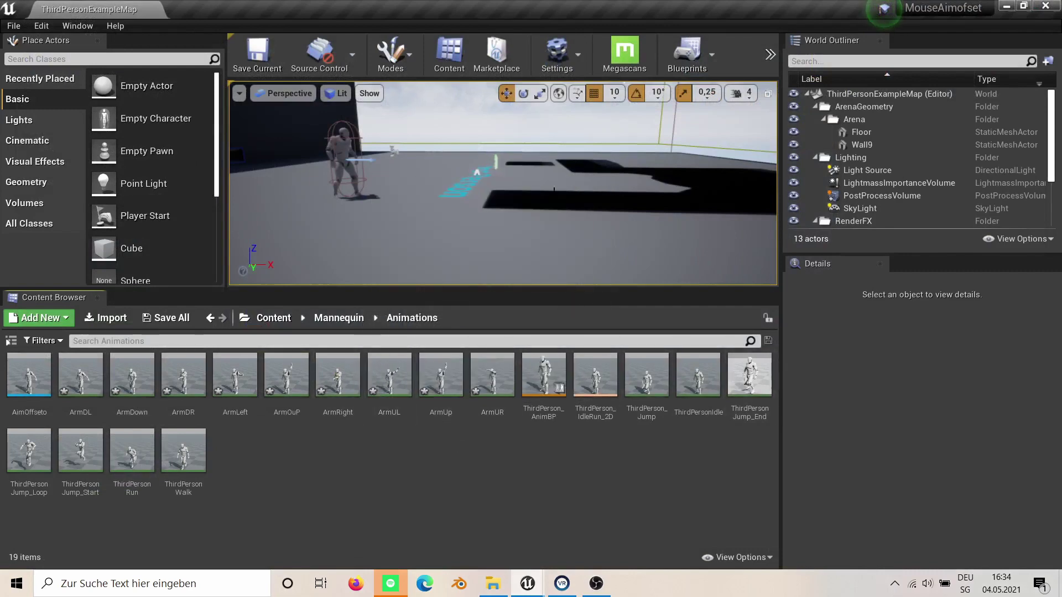
pyautogui.doubleClick(442, 382)
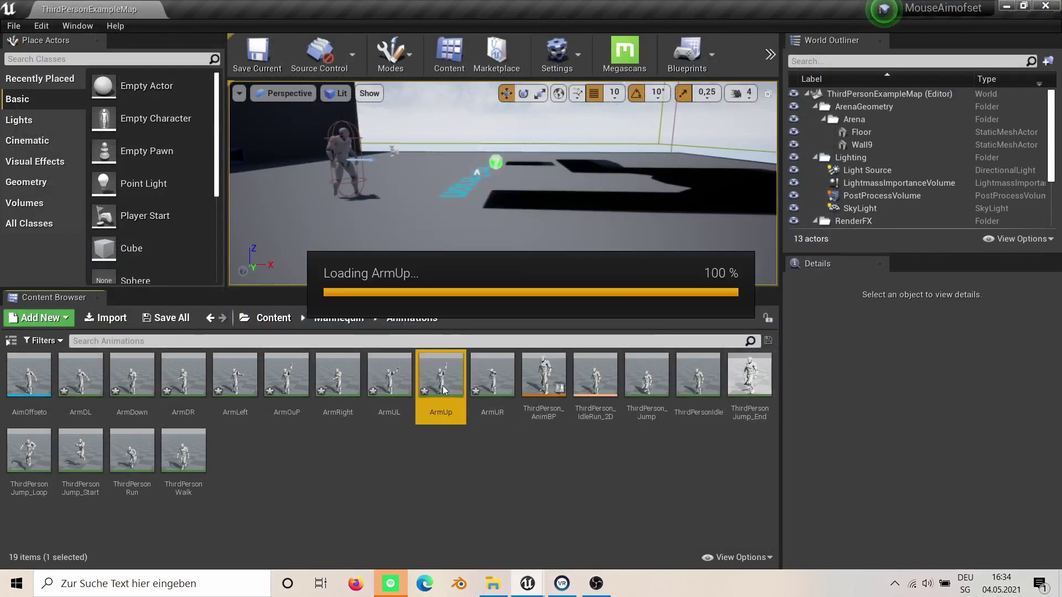
pyautogui.click(298, 557)
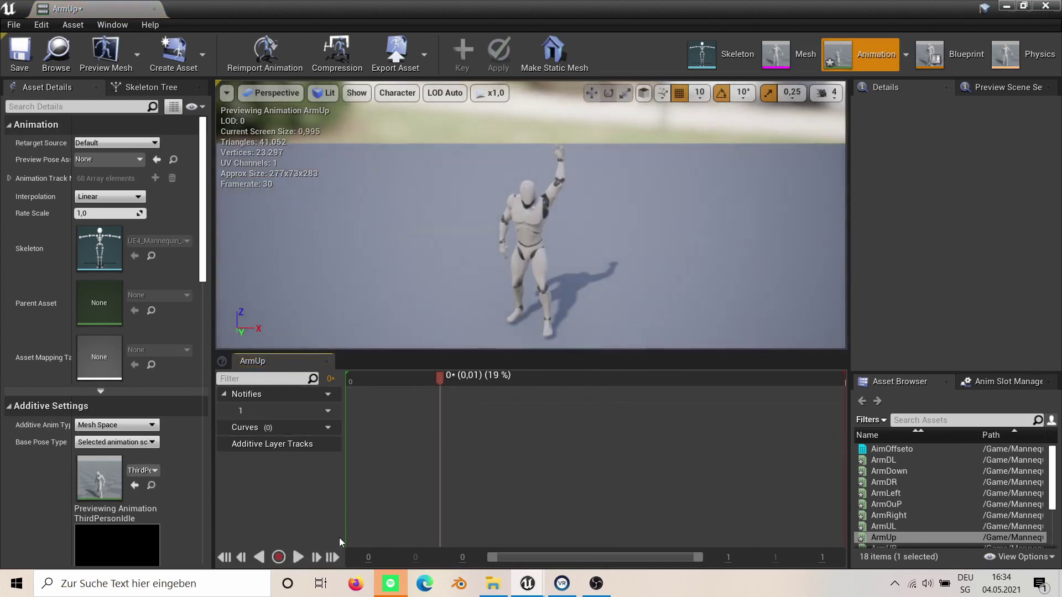
# Set ArmUp's additive type back to Mesh Space with ThirdPersonIdle as its base pose.
pyautogui.click(102, 425)
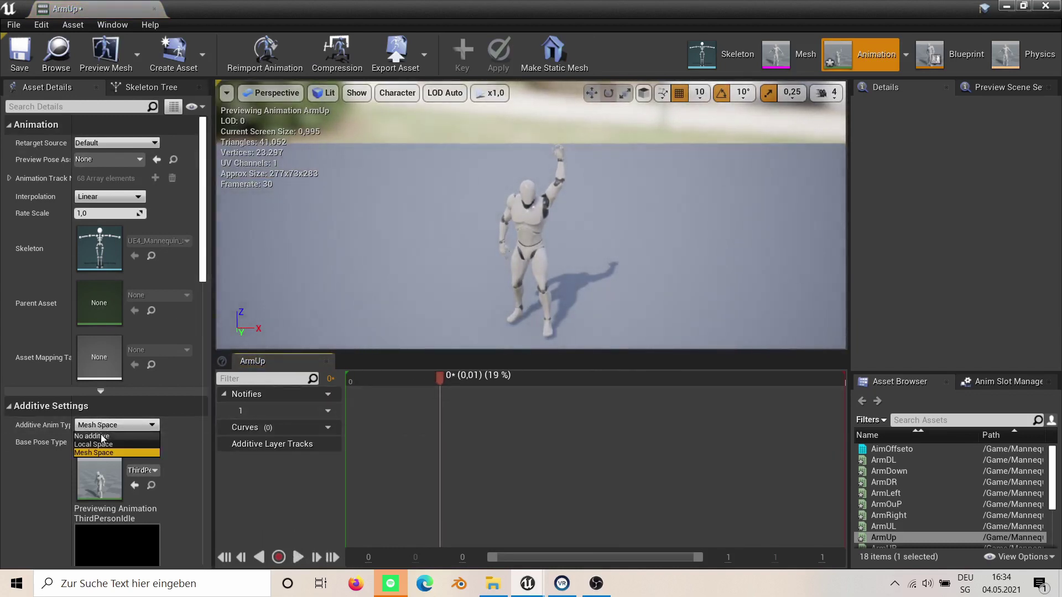
pyautogui.click(97, 435)
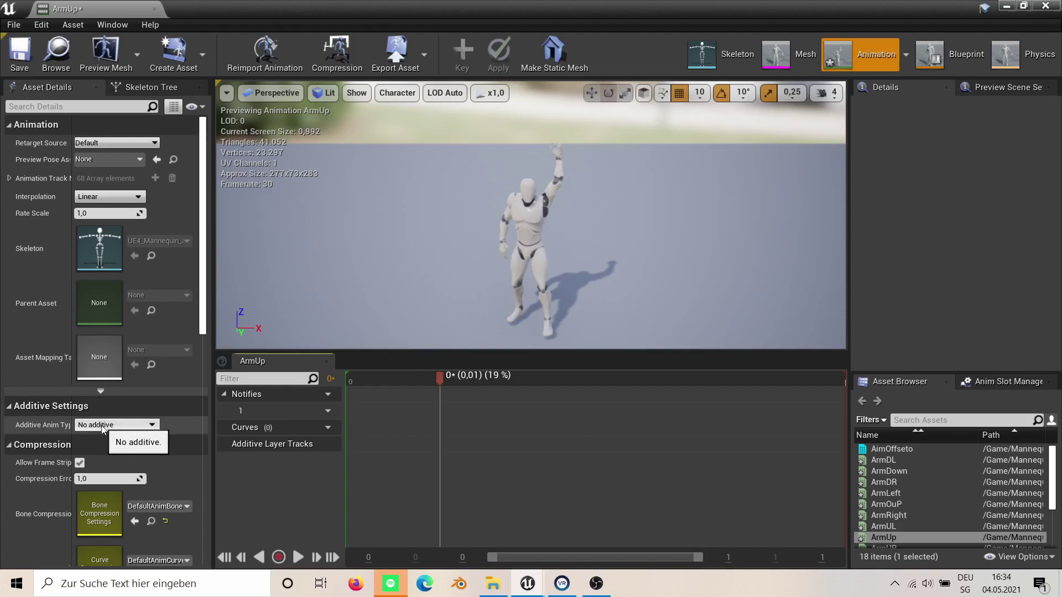
pyautogui.click(106, 453)
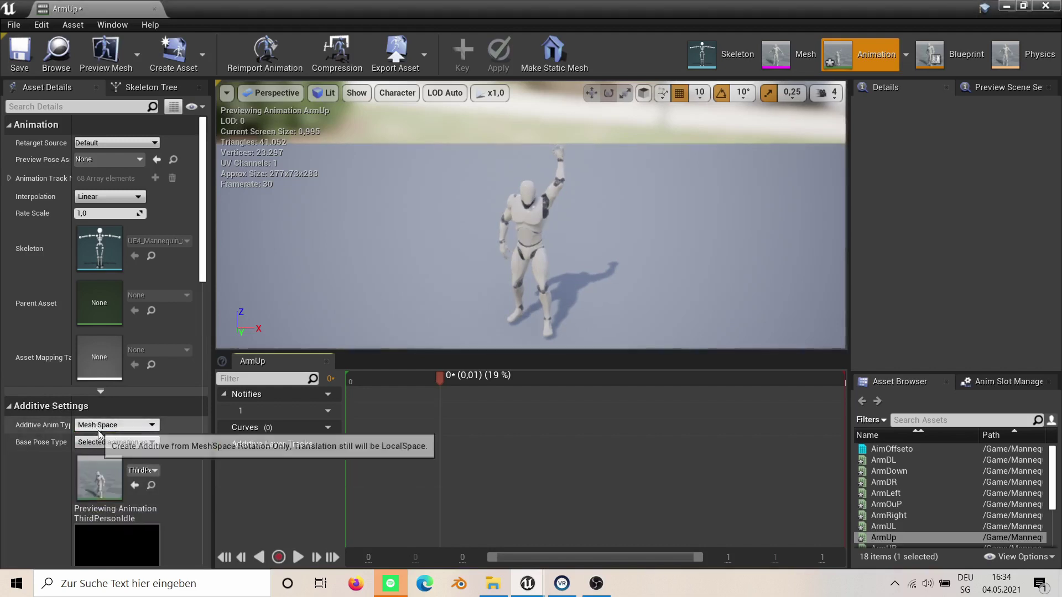
pyautogui.click(118, 442)
pyautogui.click(116, 470)
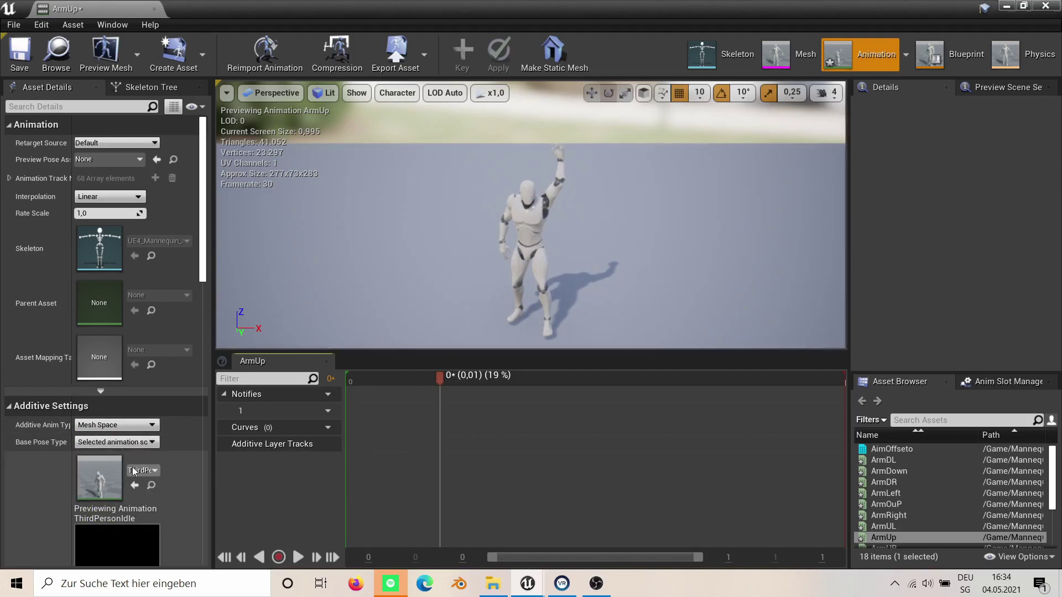
pyautogui.click(143, 470)
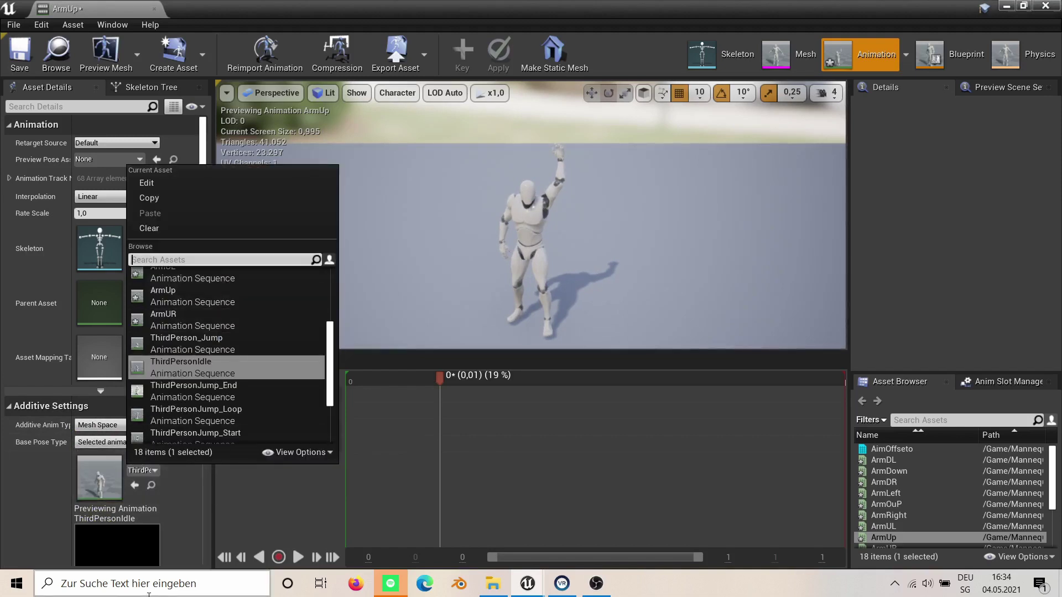
pyautogui.write('third')
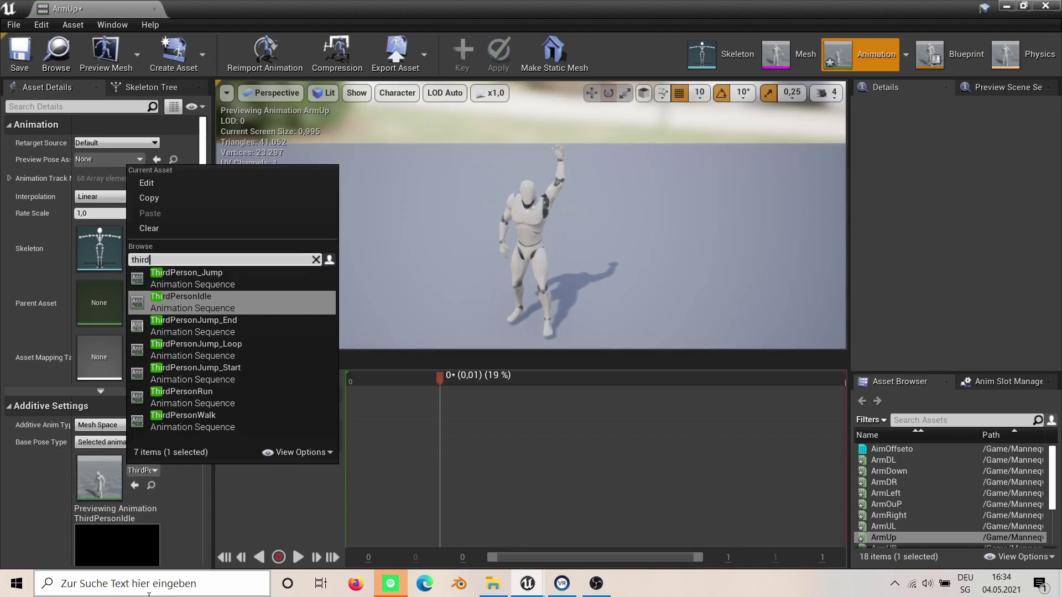
pyautogui.click(207, 313)
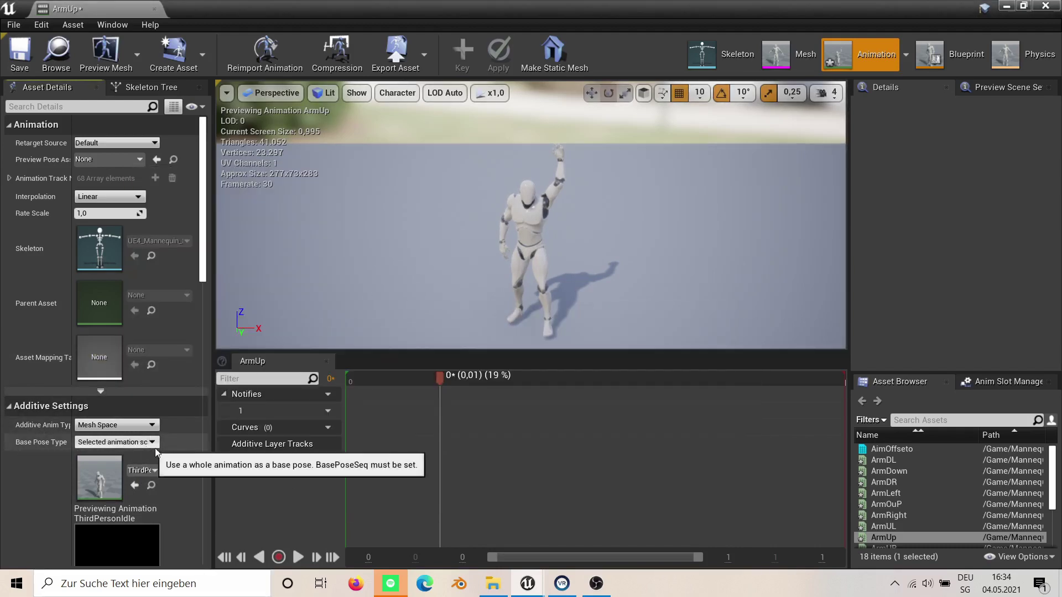
# Save the ArmUp animation and close its editor.
pyautogui.click(20, 54)
pyautogui.click(265, 54)
pyautogui.click(1054, 6)
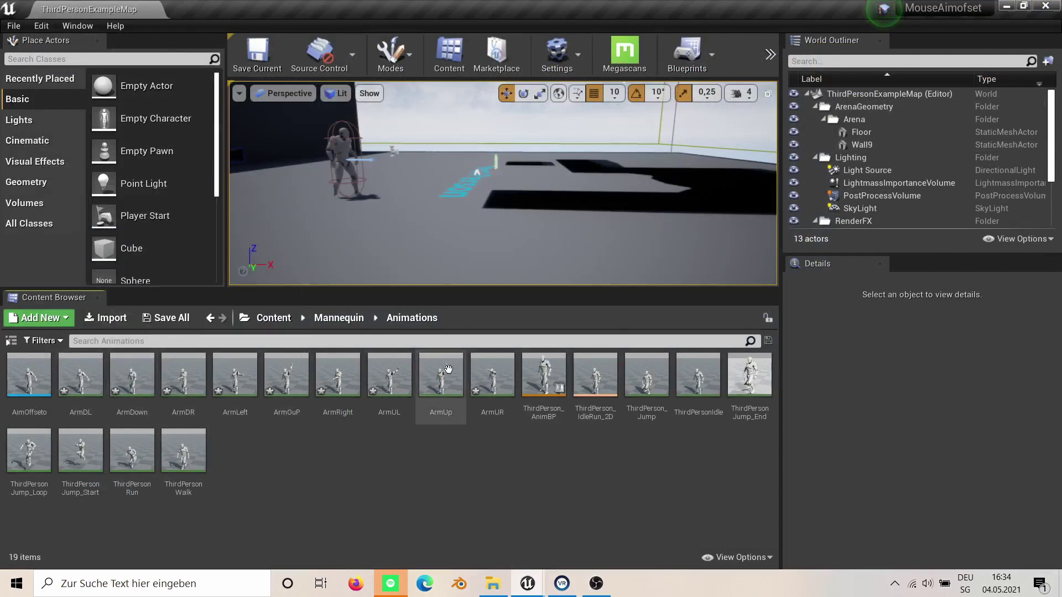
# Select ArmDL through ArmUR and open them in Bulk Edit via Property Matrix as a floating window.
pyautogui.moveTo(103, 391)
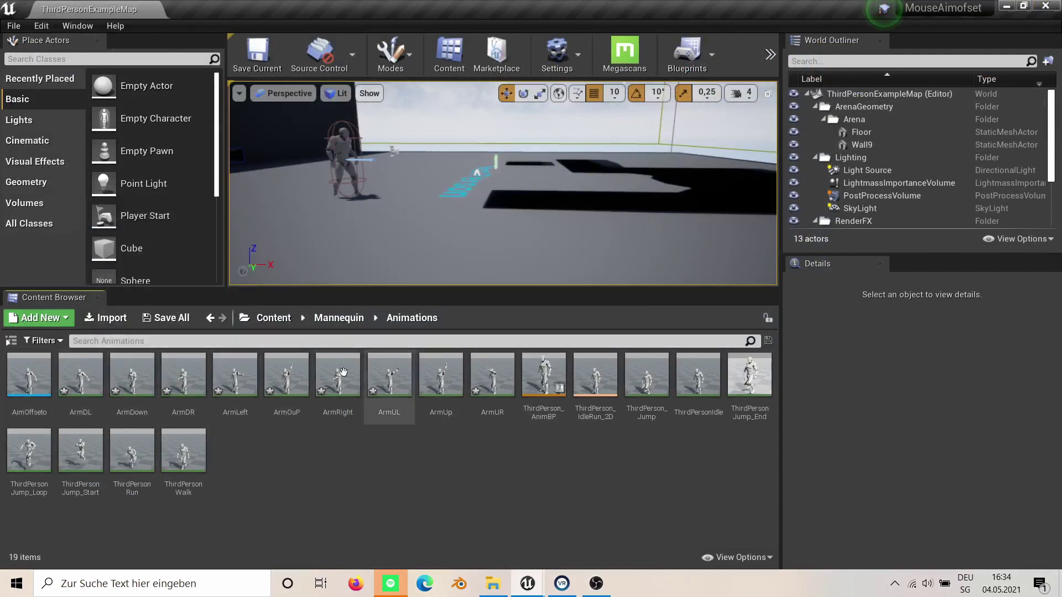
pyautogui.click(80, 376)
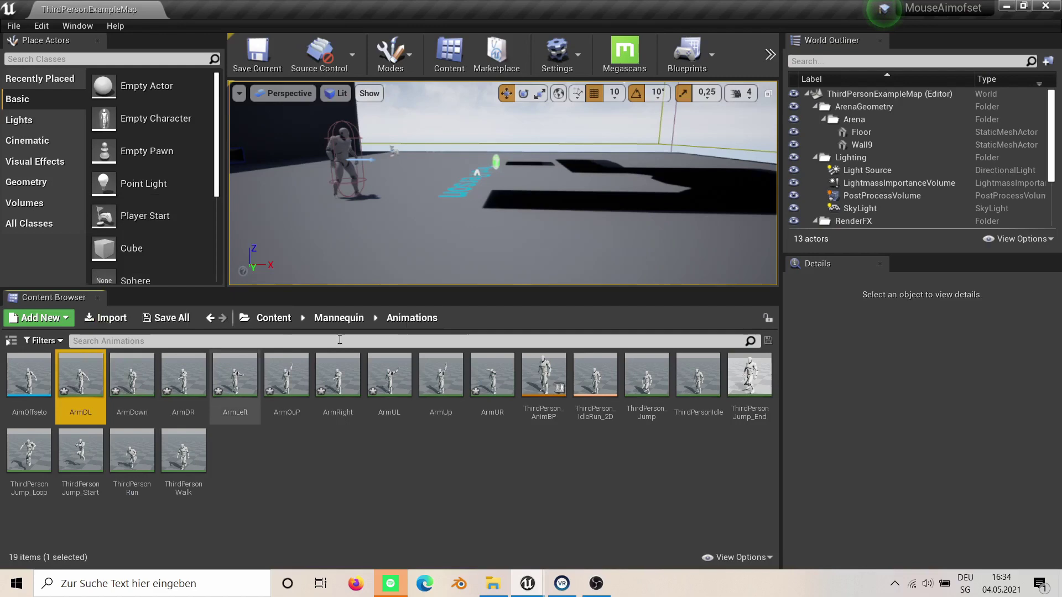
pyautogui.keyDown('shift'); pyautogui.click(489, 373); pyautogui.keyUp('shift')
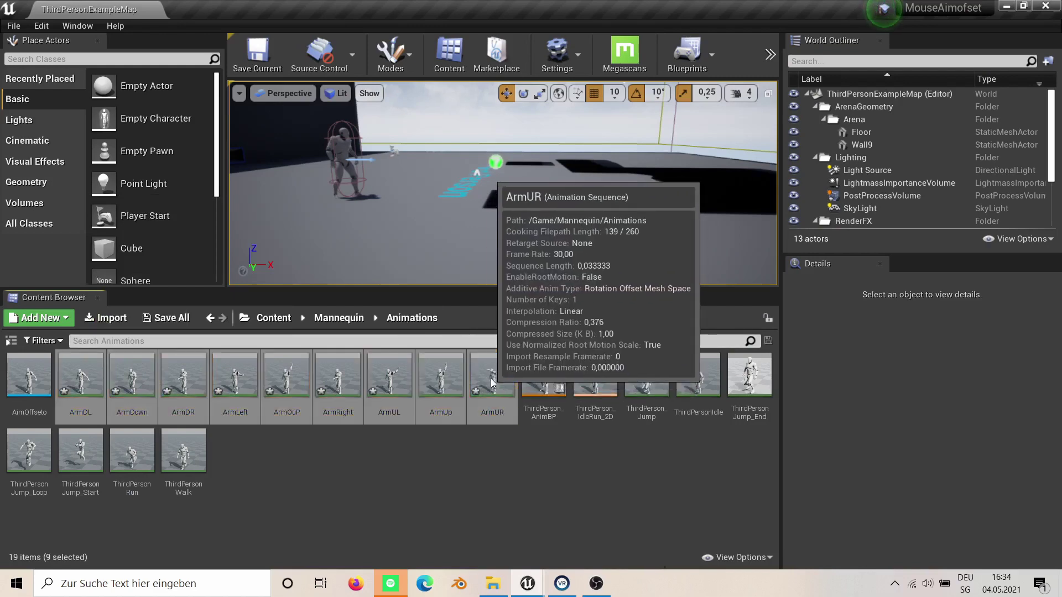
pyautogui.rightClick(489, 373)
pyautogui.moveTo(592, 353)
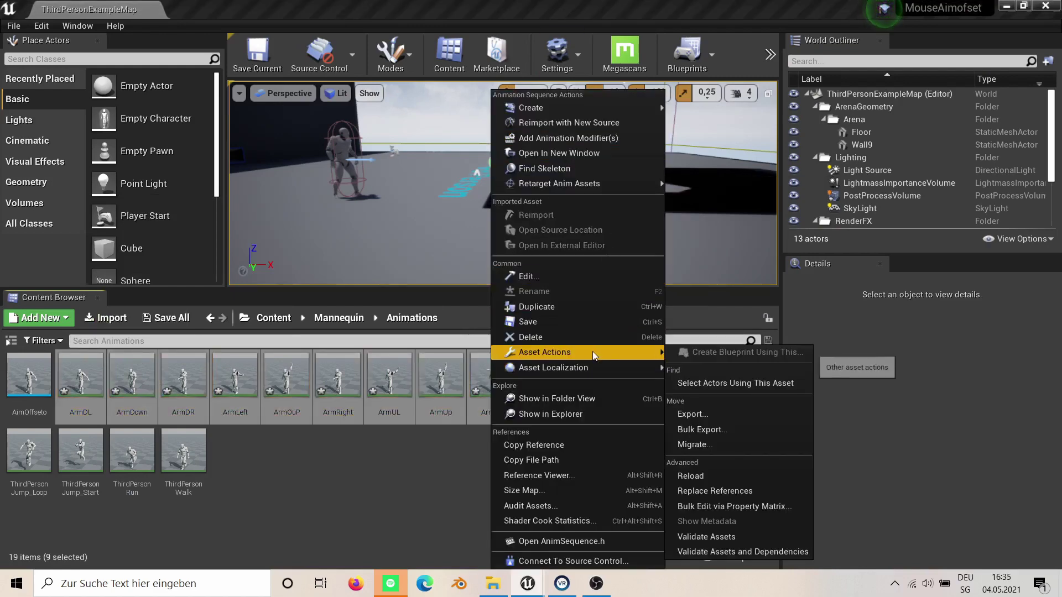
pyautogui.click(743, 504)
pyautogui.click(1023, 6)
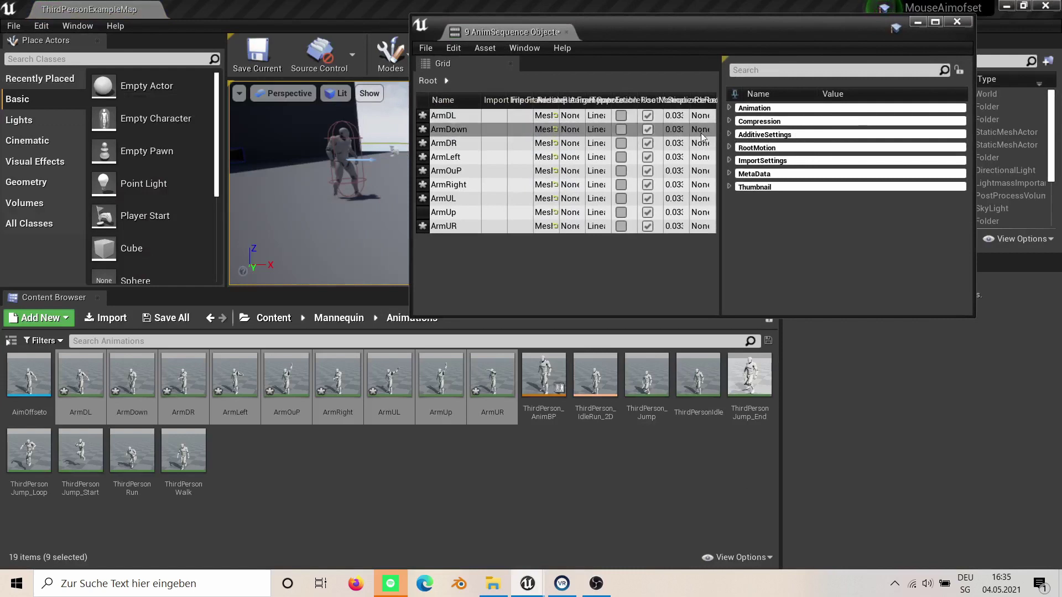
# Expand AdditiveSettings, keep the Mesh Space additive type, and select ThirdPersonIdle in the Content Browser.
pyautogui.click(730, 135)
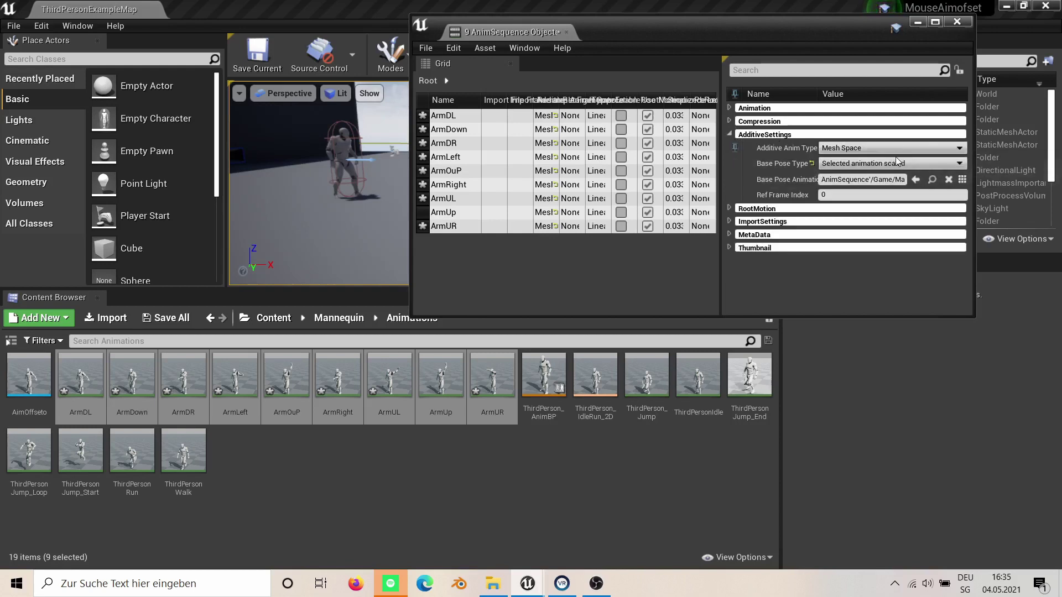
pyautogui.click(856, 148)
pyautogui.click(859, 152)
pyautogui.click(707, 379)
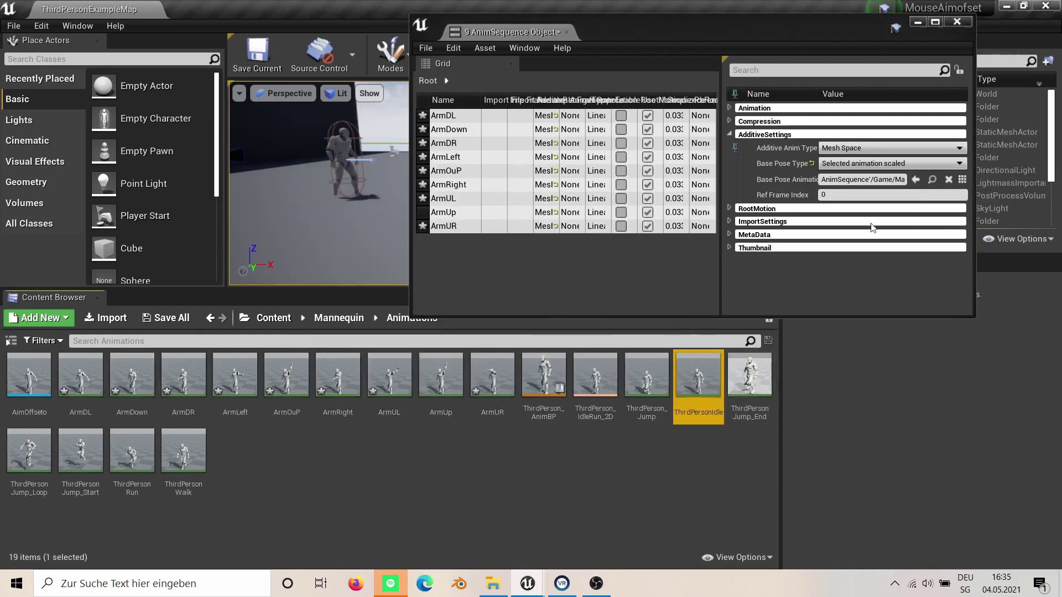
# Assign ThirdPersonIdle as the base pose for all nine arm poses, then close the bulk editor.
pyautogui.click(917, 180)
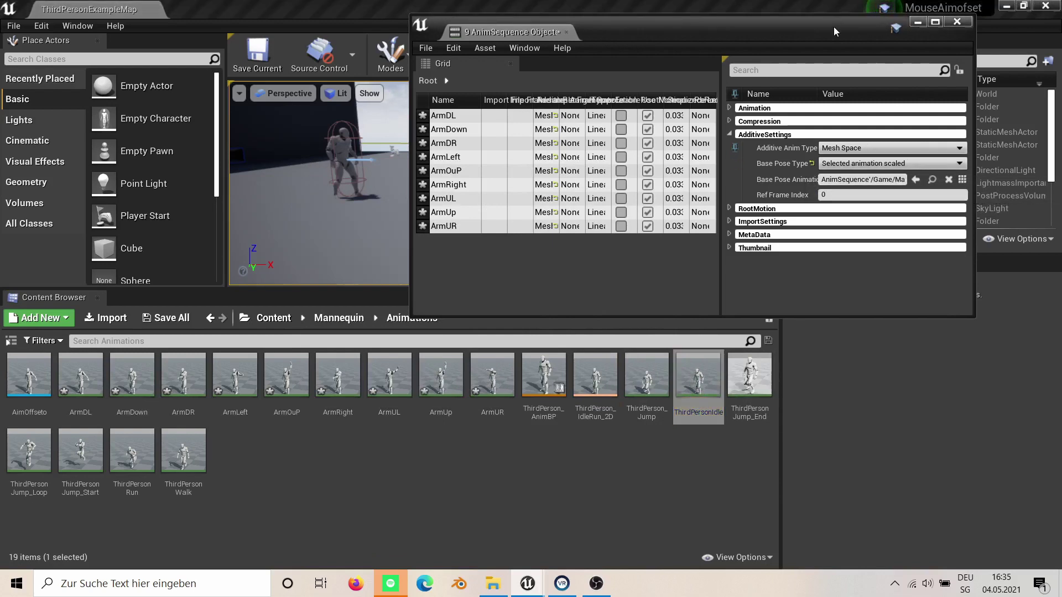
pyautogui.moveTo(834, 27); pyautogui.dragTo(659, 53)
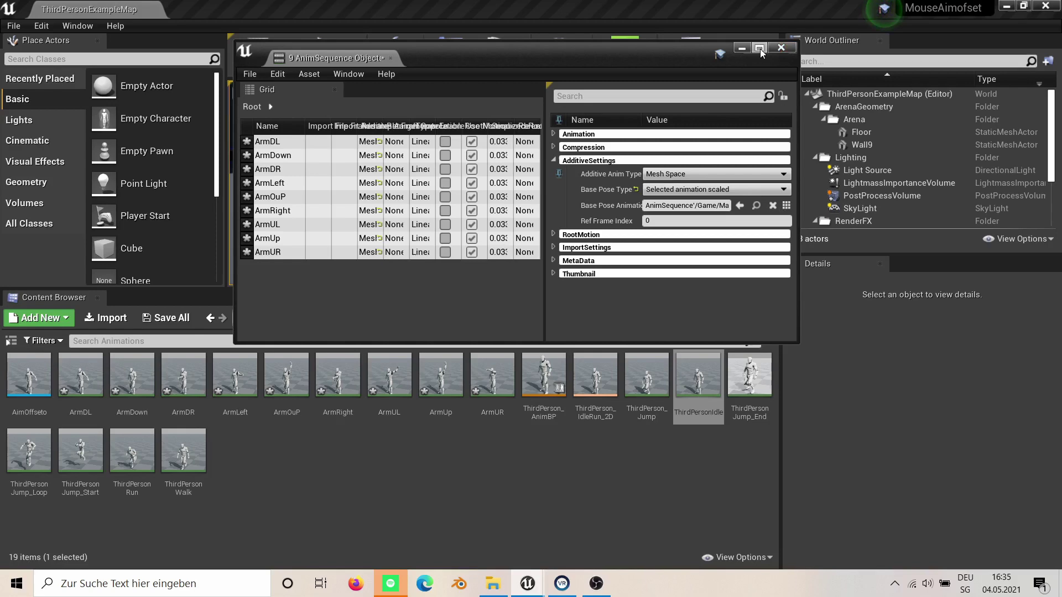
pyautogui.click(760, 49)
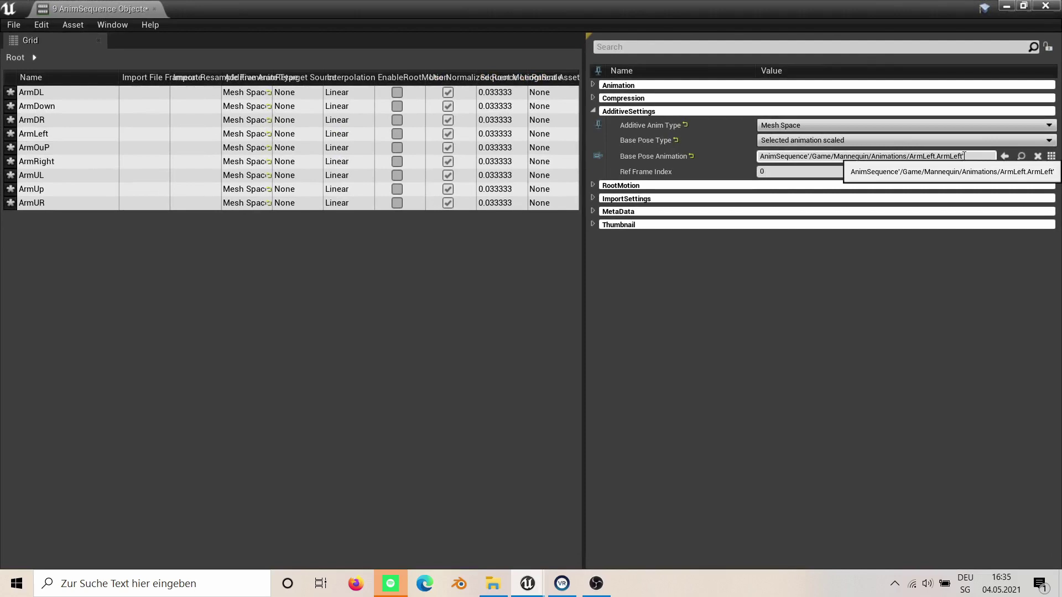
pyautogui.click(1021, 6)
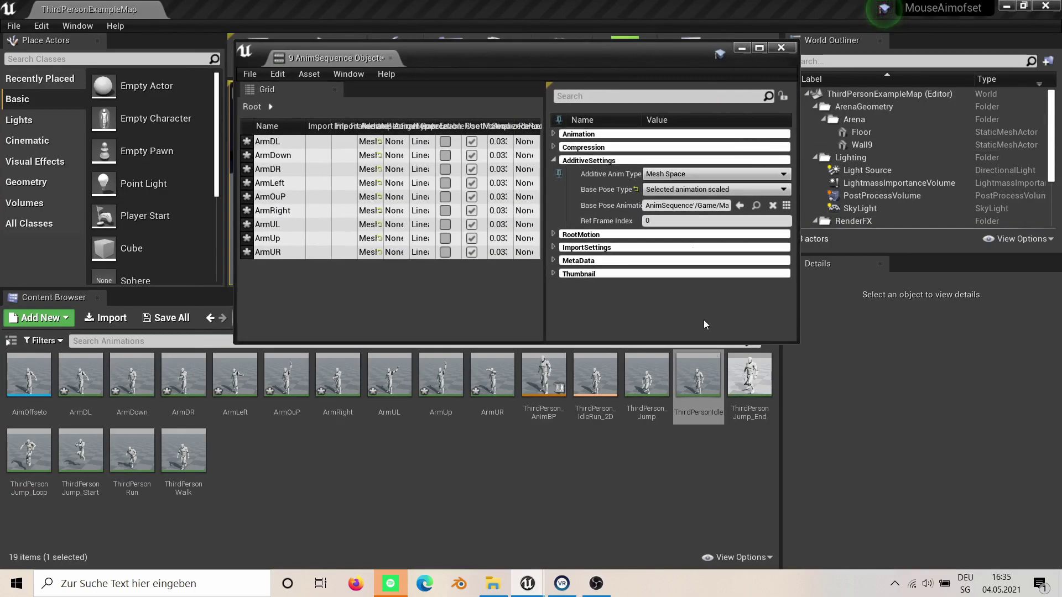
pyautogui.click(699, 374)
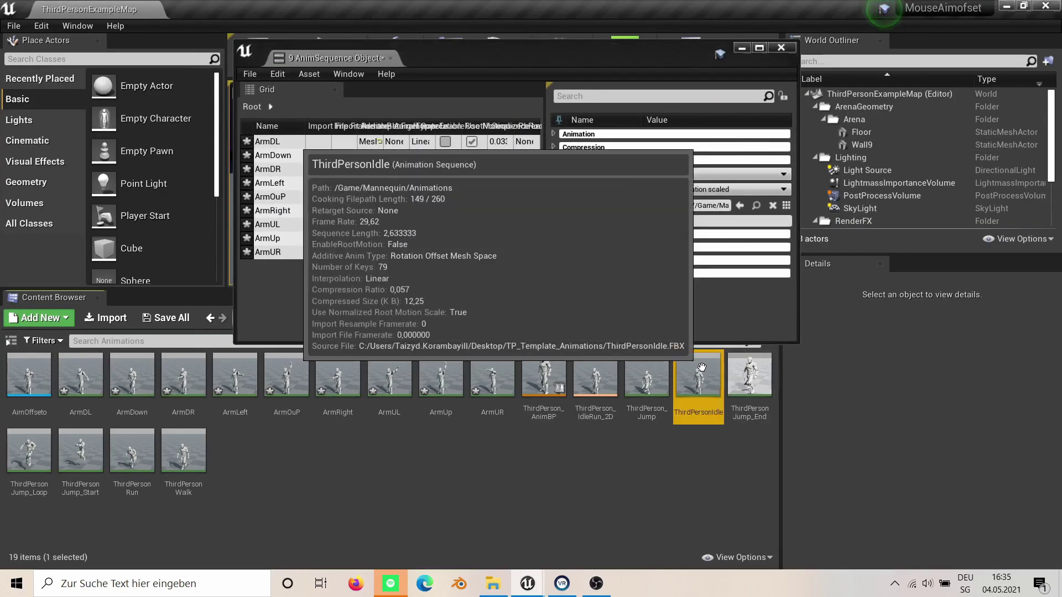
pyautogui.click(743, 204)
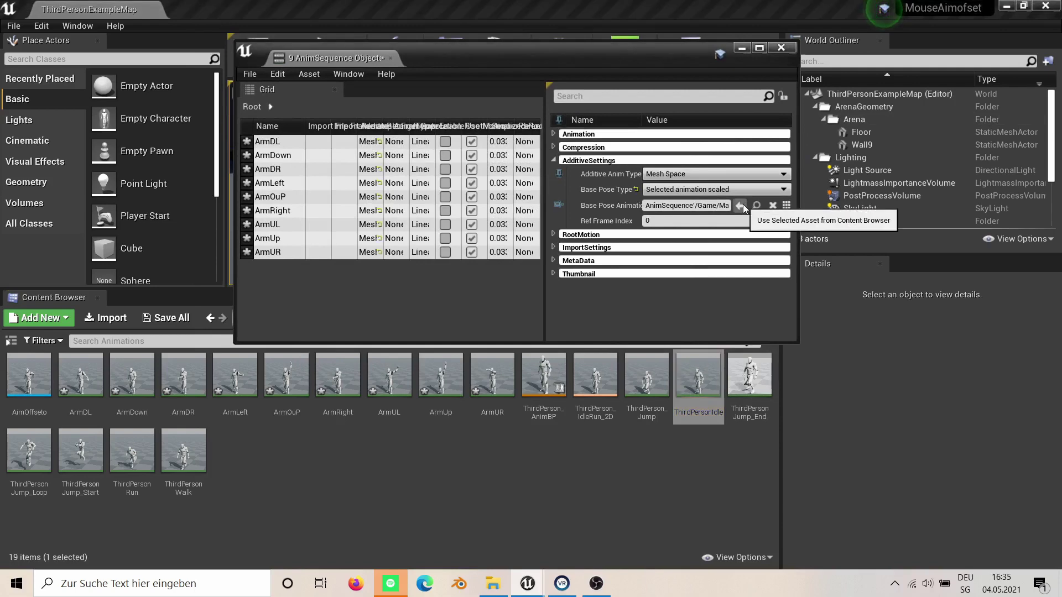
pyautogui.click(759, 49)
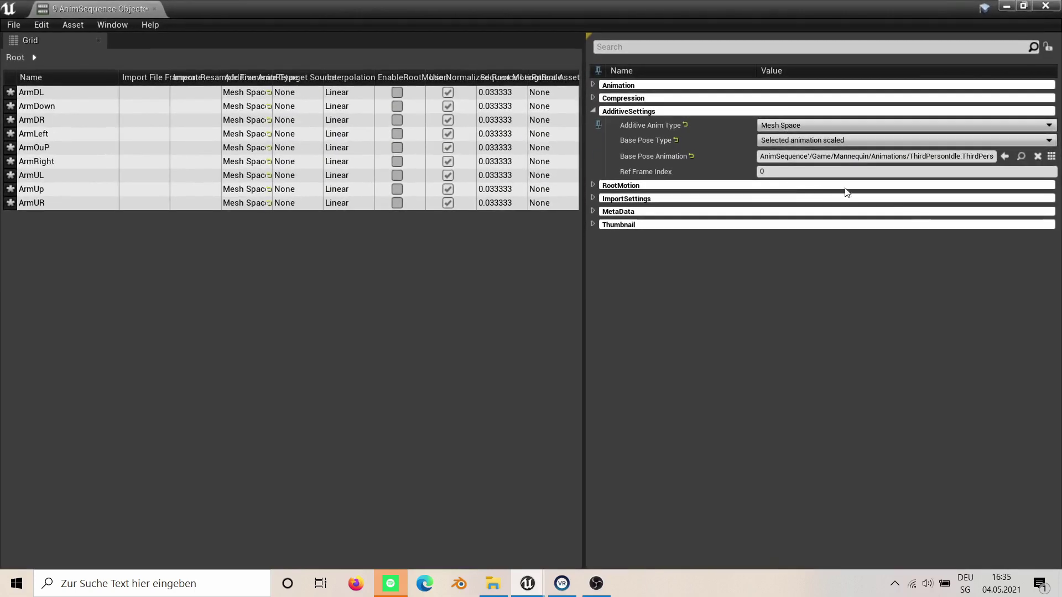
pyautogui.click(1054, 6)
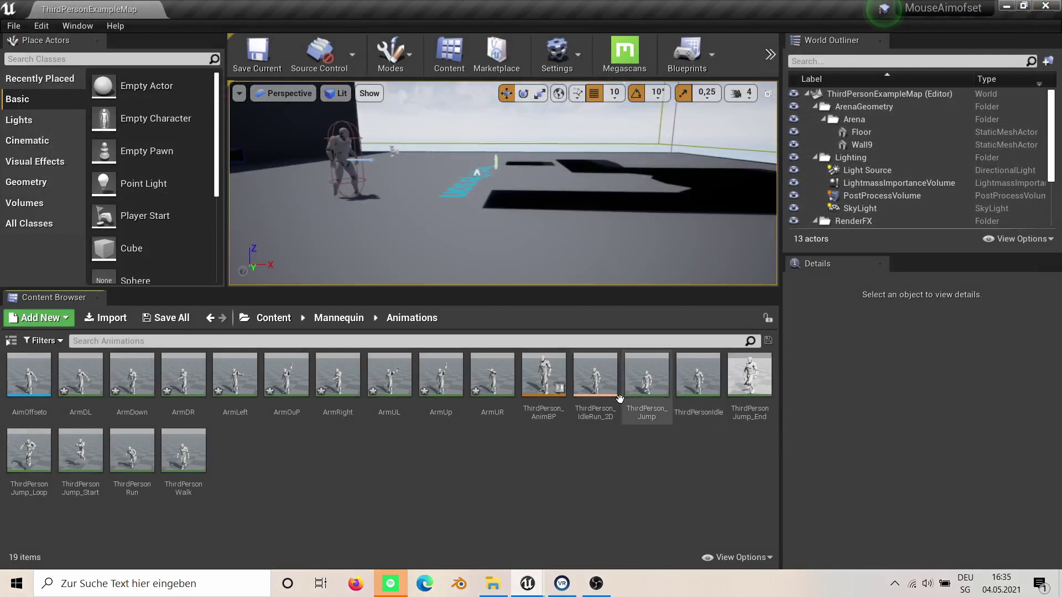
# Open ArmLeft to verify its additive settings, then close it.
pyautogui.doubleClick(235, 375)
pyautogui.scroll(-1, 100, 487)
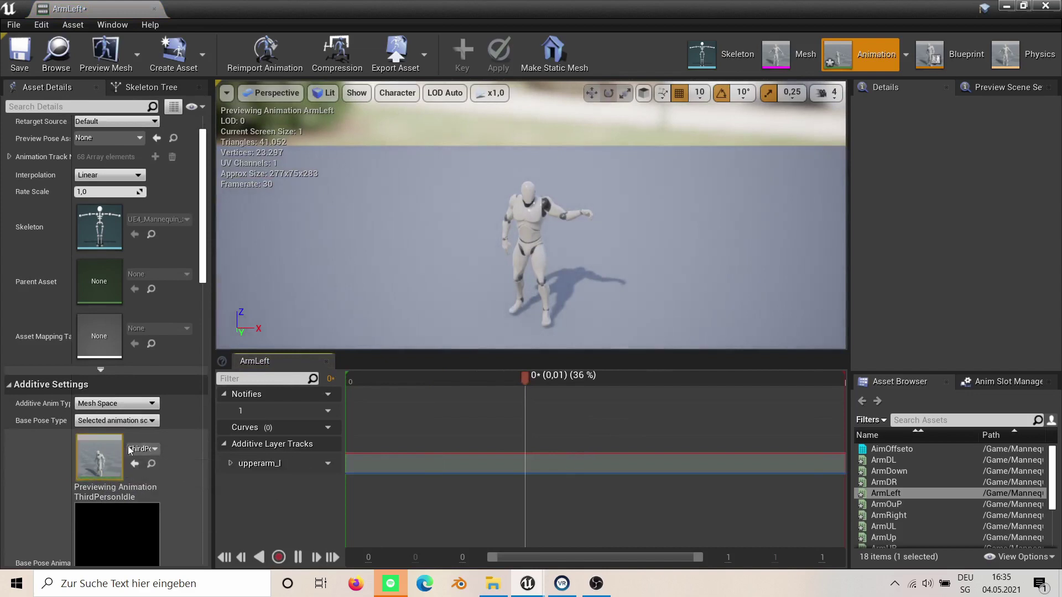
pyautogui.click(1052, 6)
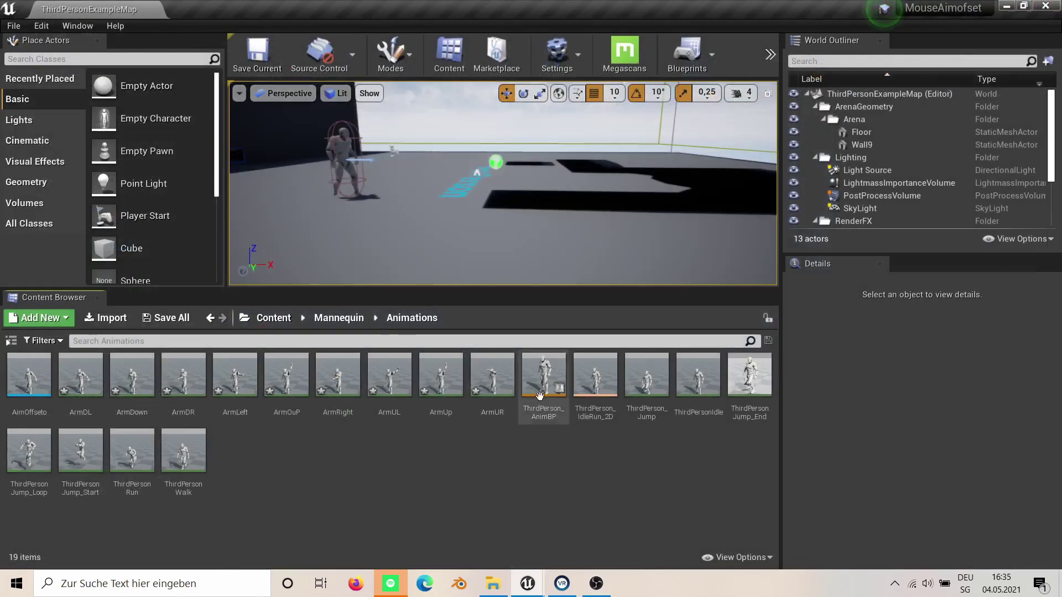
# Create an Aim Offset named apretty on UE4_Mannequin_Skeleton and open it in the blend space editor.
pyautogui.rightClick(258, 469)
pyautogui.moveTo(310, 369)
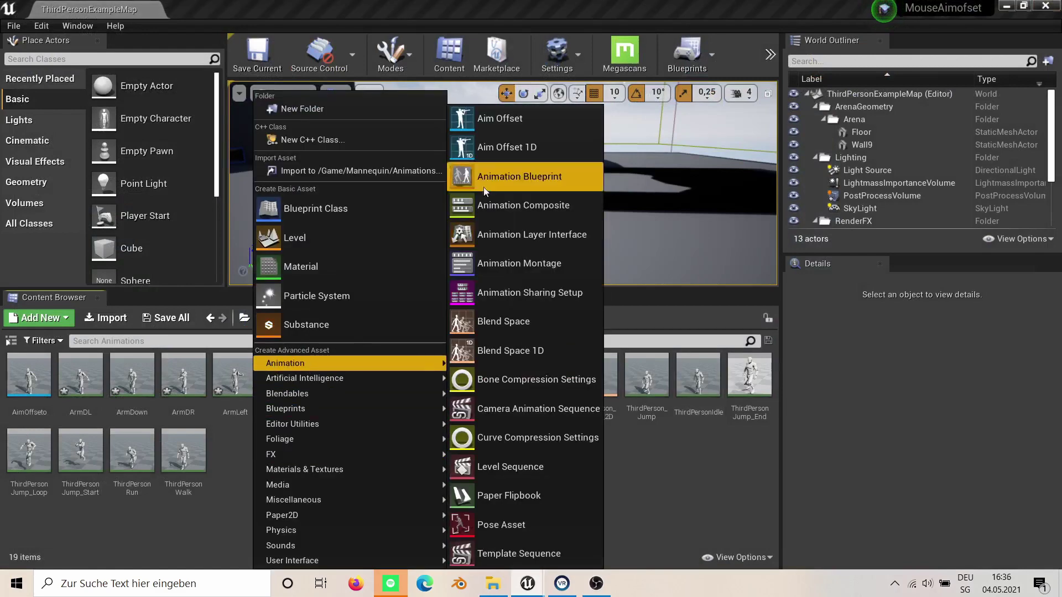
pyautogui.click(490, 123)
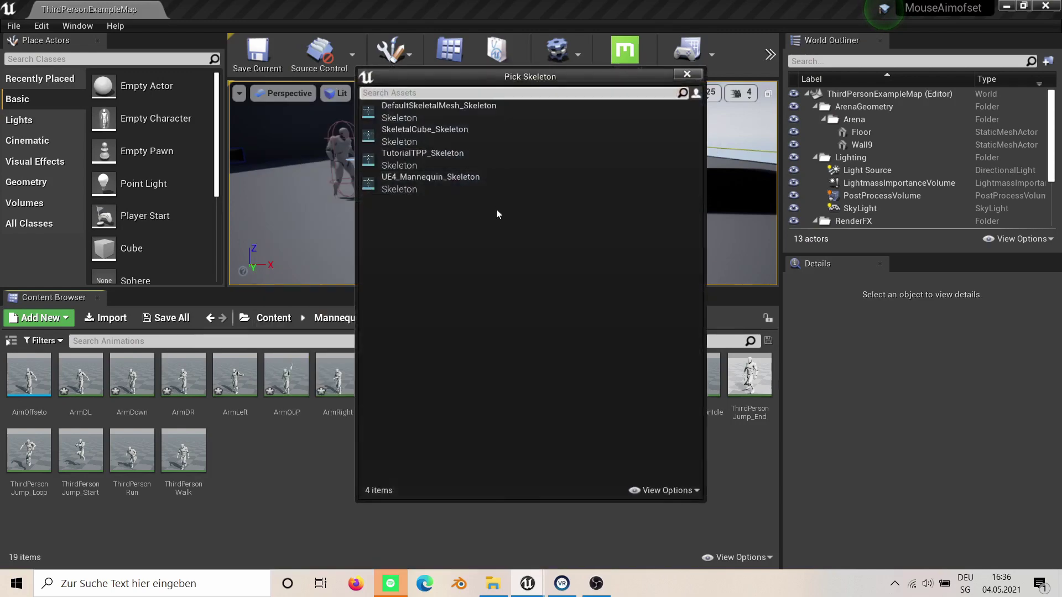
pyautogui.click(413, 188)
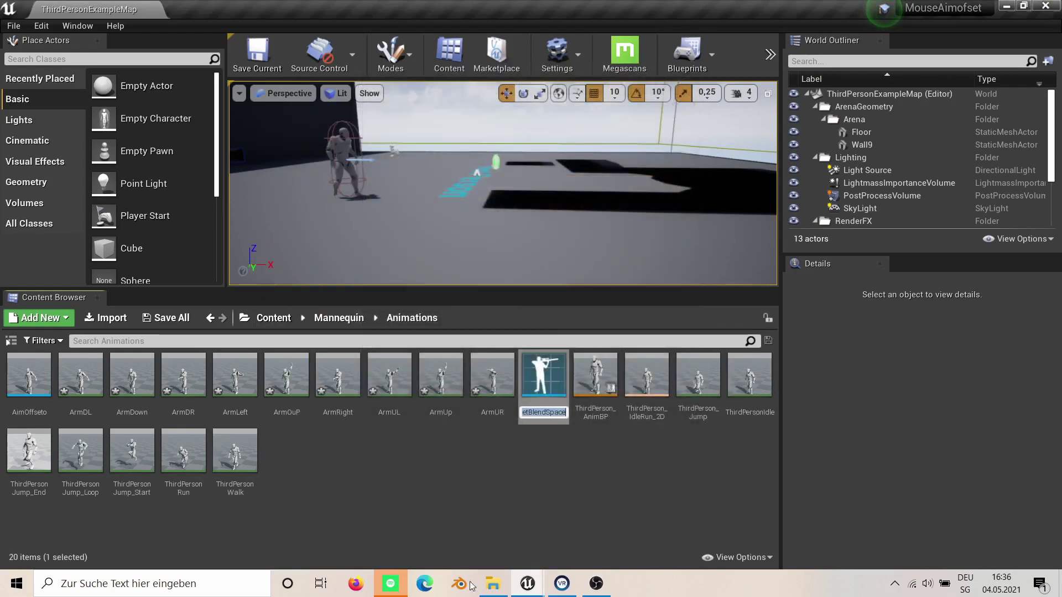
pyautogui.write('apret')
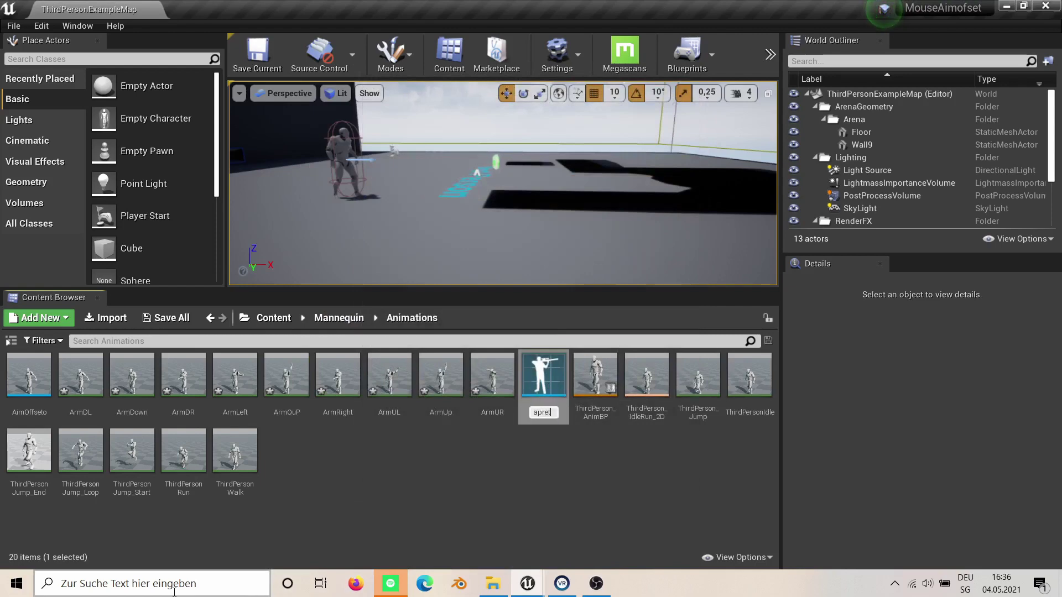
pyautogui.write('ty')
pyautogui.press('Return')
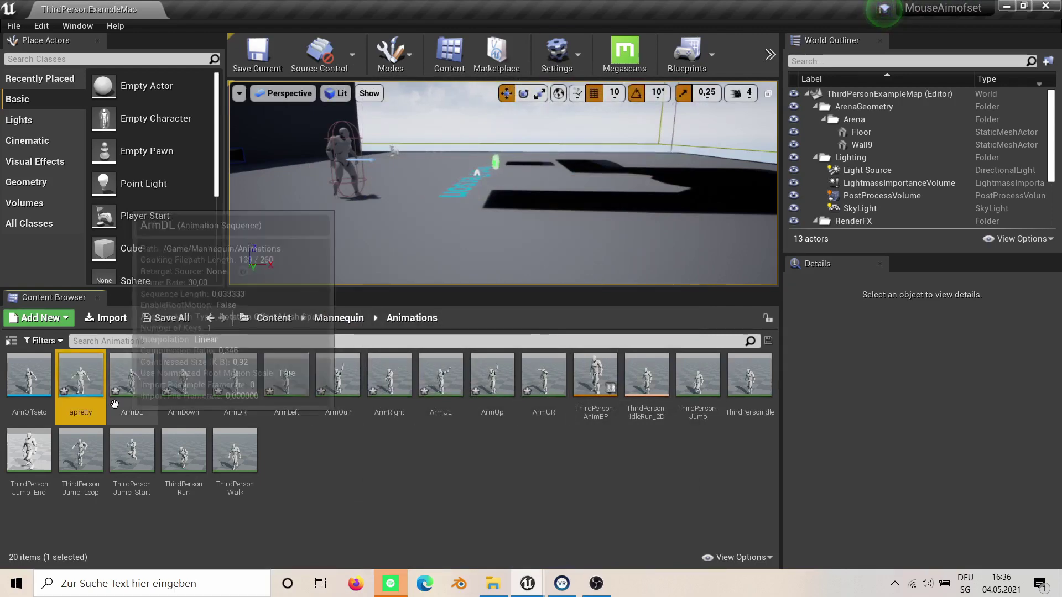
pyautogui.doubleClick(80, 376)
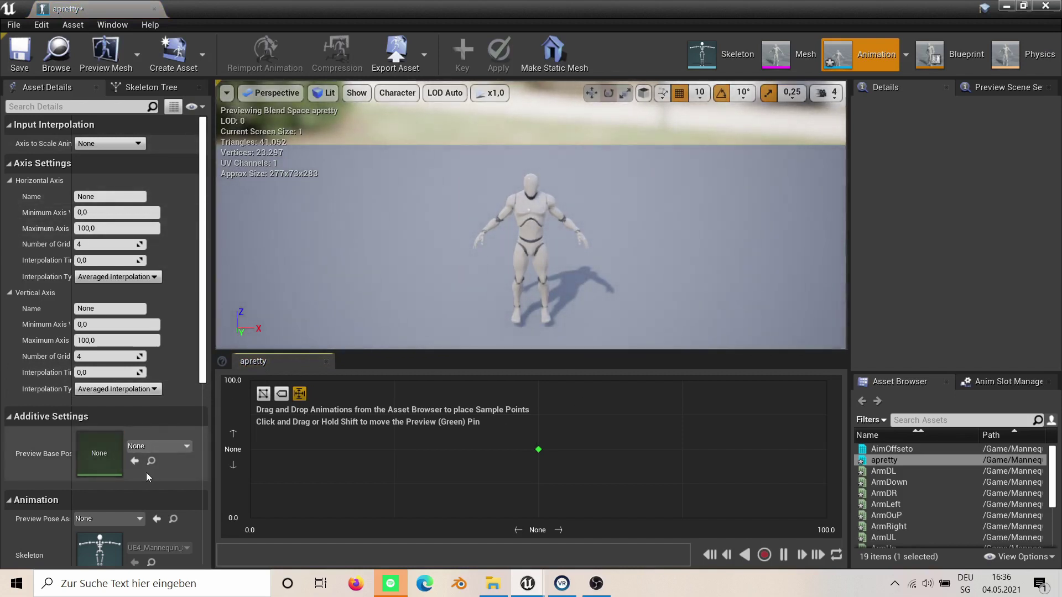
# Choose ThirdPersonIdle as the Preview Base Pose under Additive Settings.
pyautogui.click(149, 448)
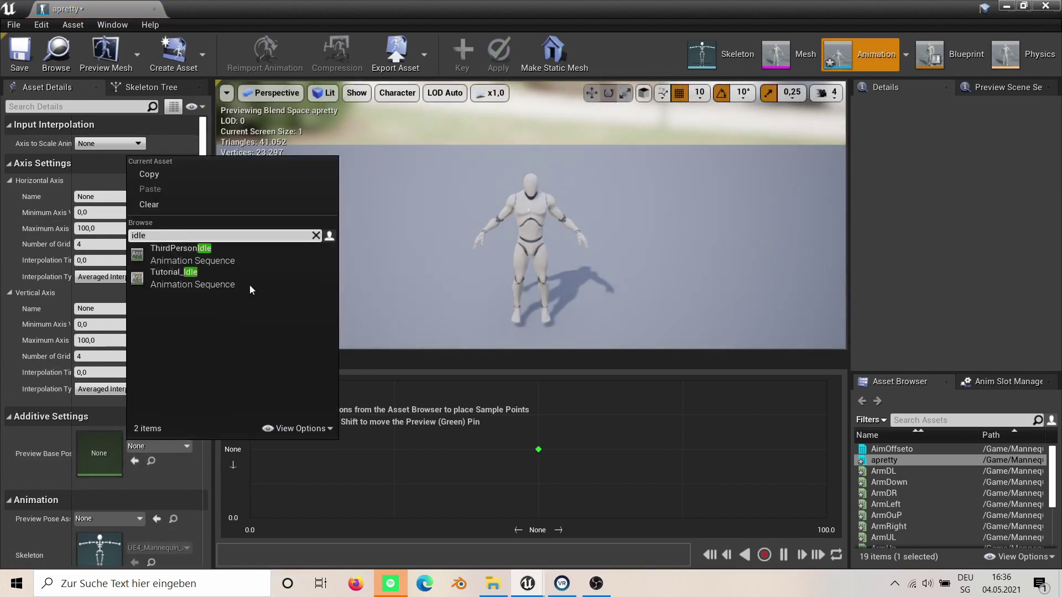
pyautogui.click(177, 255)
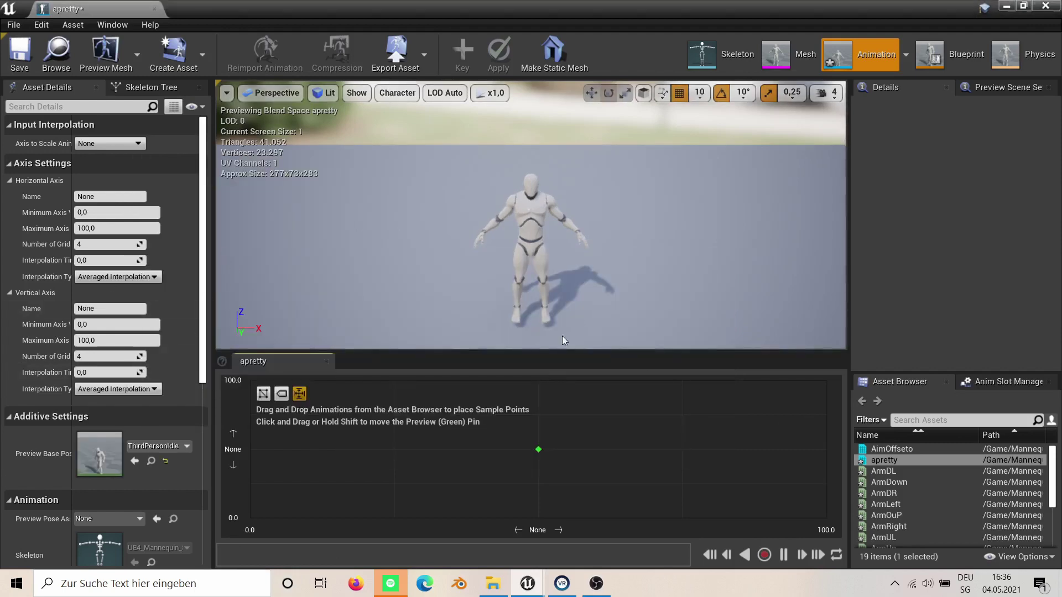
pyautogui.scroll(-2, 907, 487)
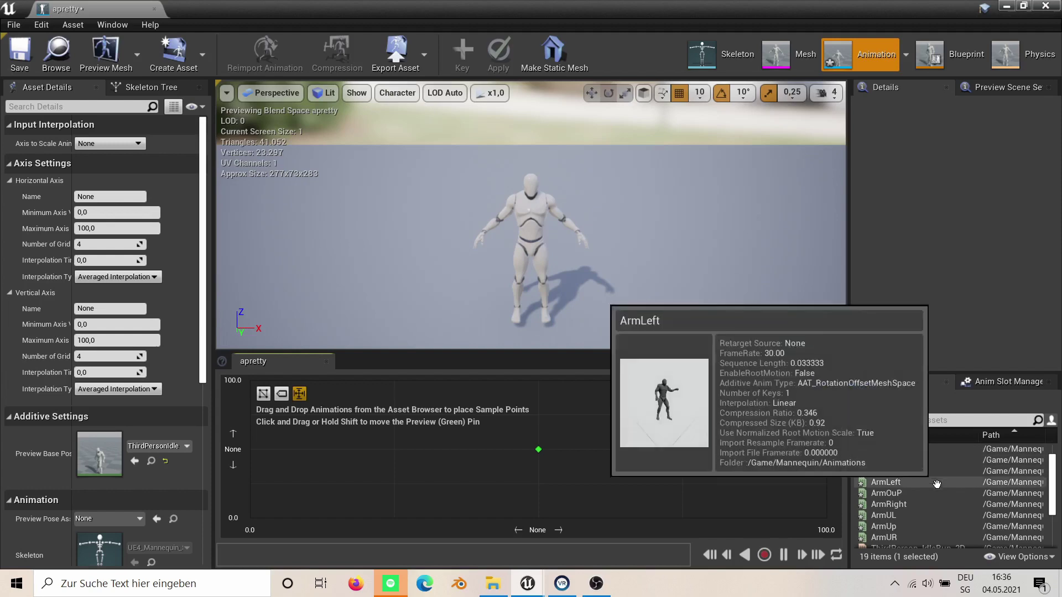
# Place ArmUp at the grid's top centre and ArmDown at bottom centre, then test the blend.
pyautogui.click(896, 494)
pyautogui.moveTo(896, 494); pyautogui.dragTo(539, 381)
pyautogui.click(542, 414)
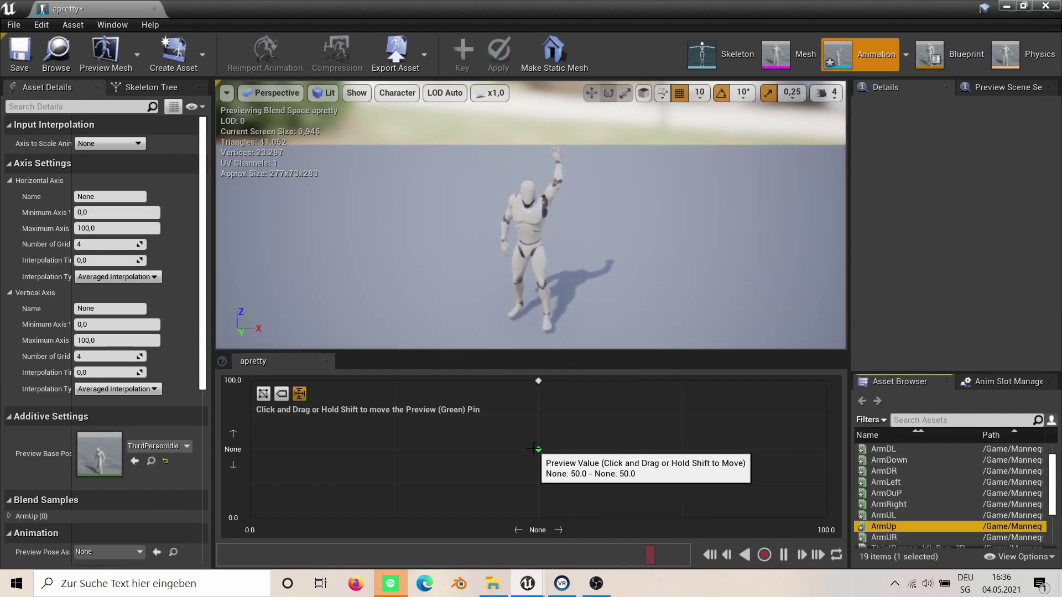
pyautogui.moveTo(889, 460); pyautogui.dragTo(545, 514)
pyautogui.moveTo(541, 414); pyautogui.dragTo(531, 467)
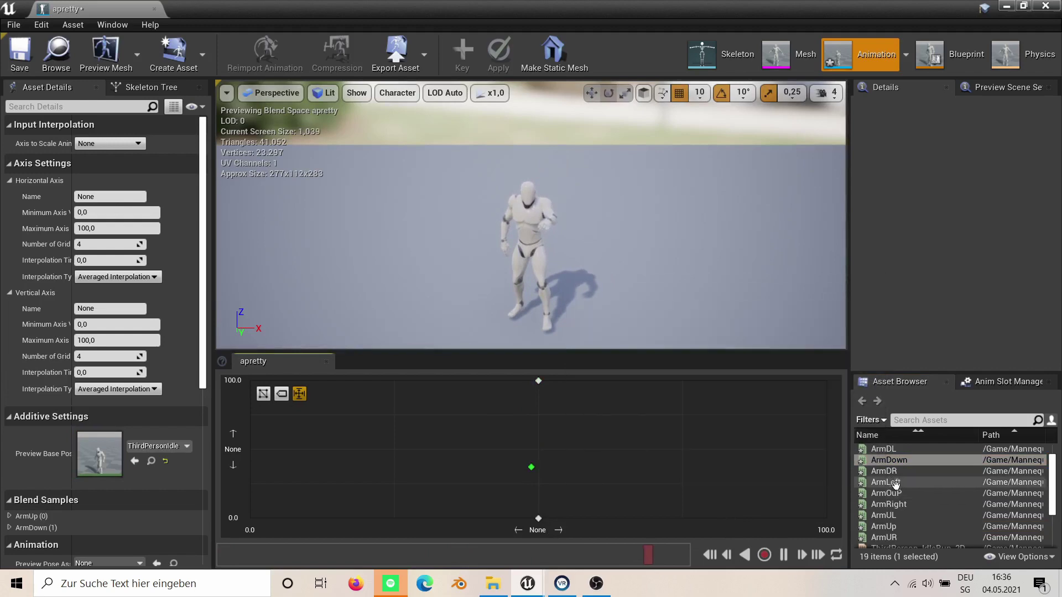
# Add ArmLeft and ArmRight at the side edges, and ArmDL, ArmDR, ArmUR, ArmUL at the matching corners.
pyautogui.moveTo(887, 483); pyautogui.dragTo(263, 453)
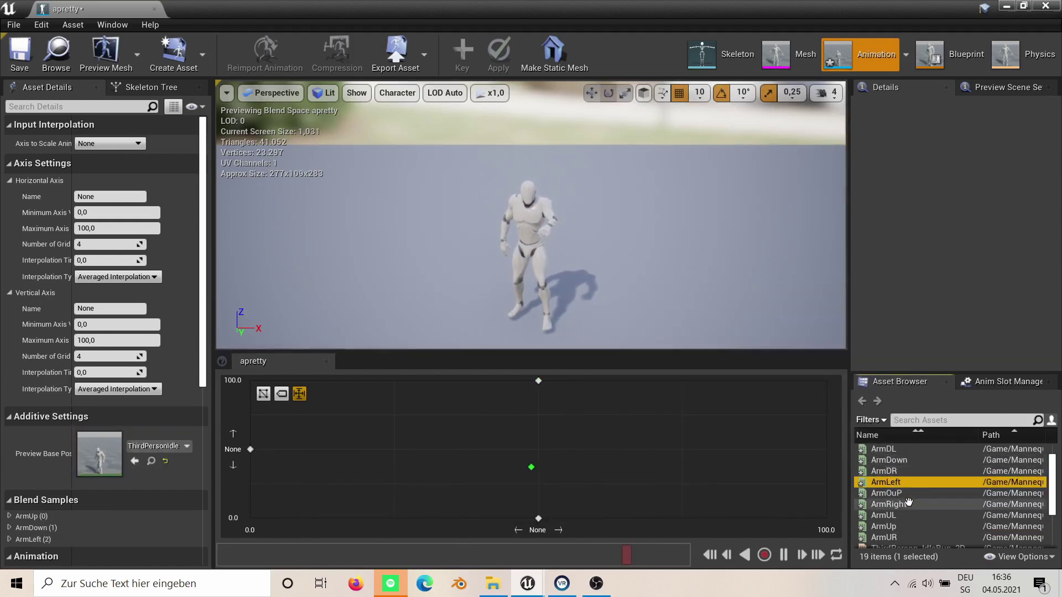
pyautogui.moveTo(889, 505); pyautogui.dragTo(827, 449)
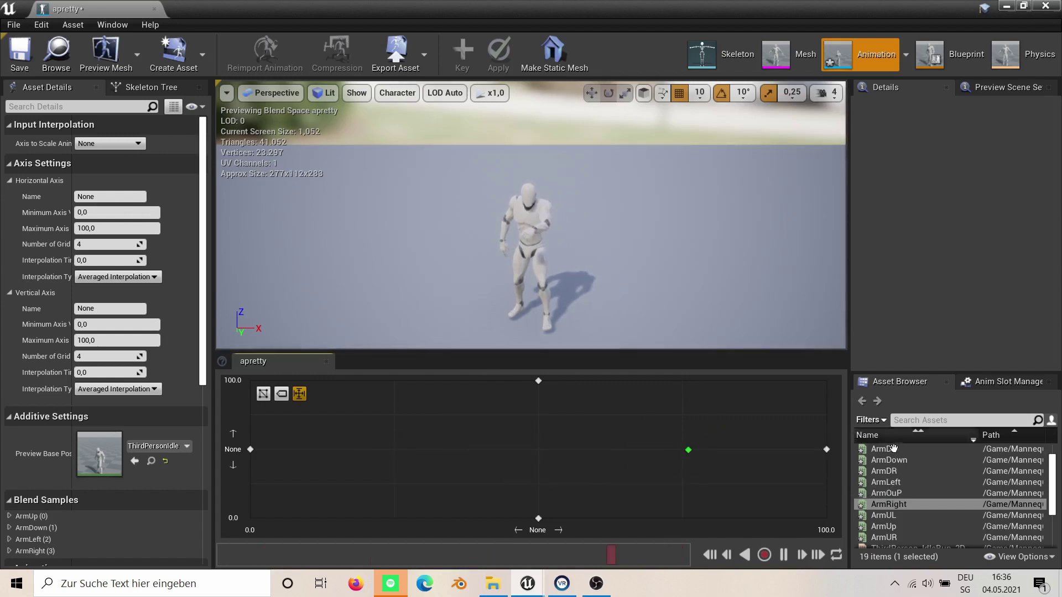
pyautogui.moveTo(894, 448); pyautogui.dragTo(250, 518)
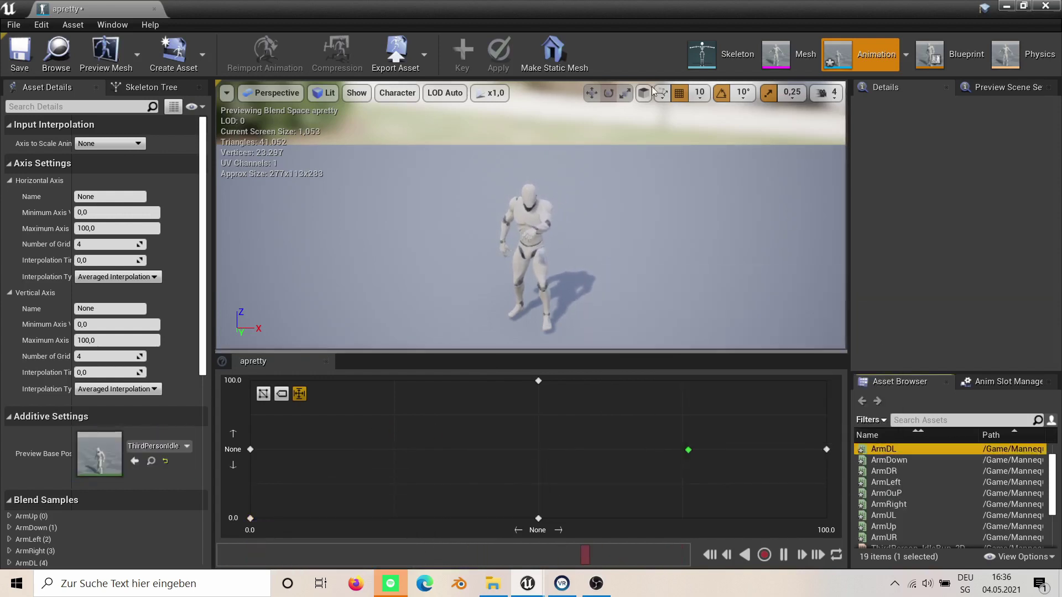
pyautogui.moveTo(884, 471); pyautogui.dragTo(826, 518)
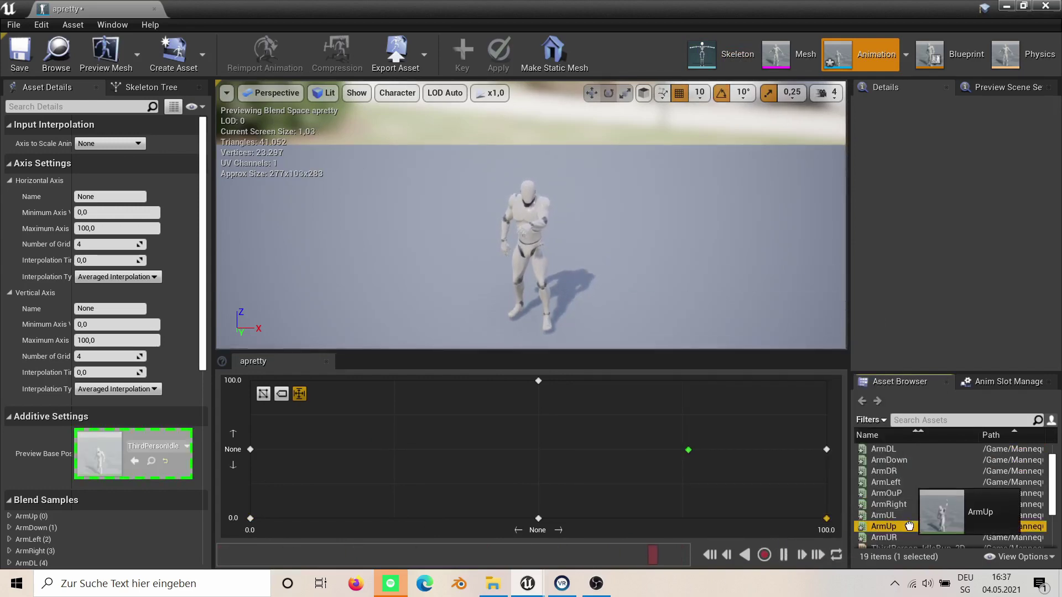
pyautogui.moveTo(884, 537); pyautogui.dragTo(838, 381)
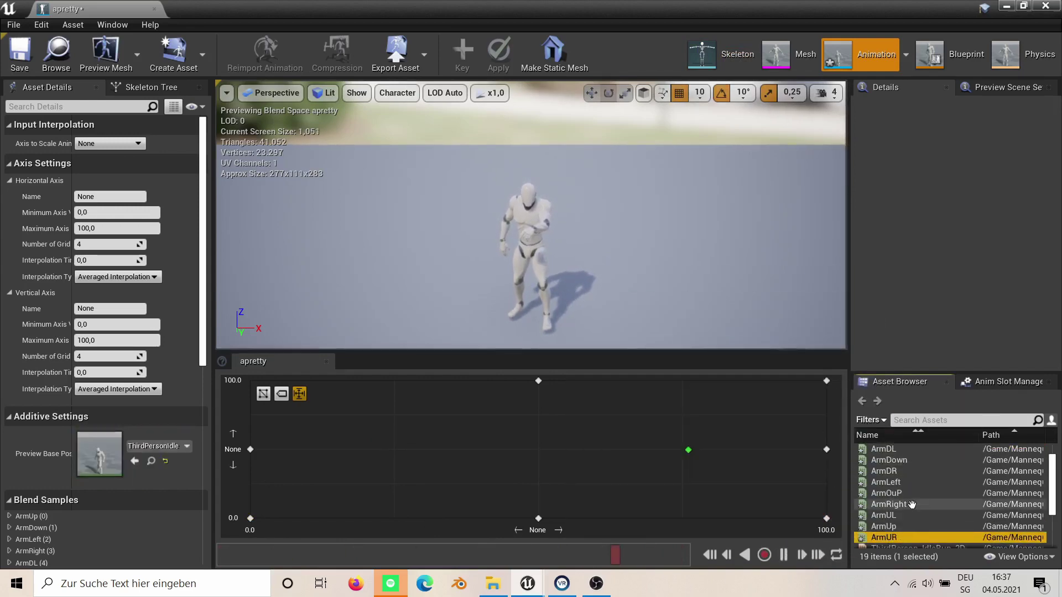
pyautogui.moveTo(883, 515); pyautogui.dragTo(238, 384)
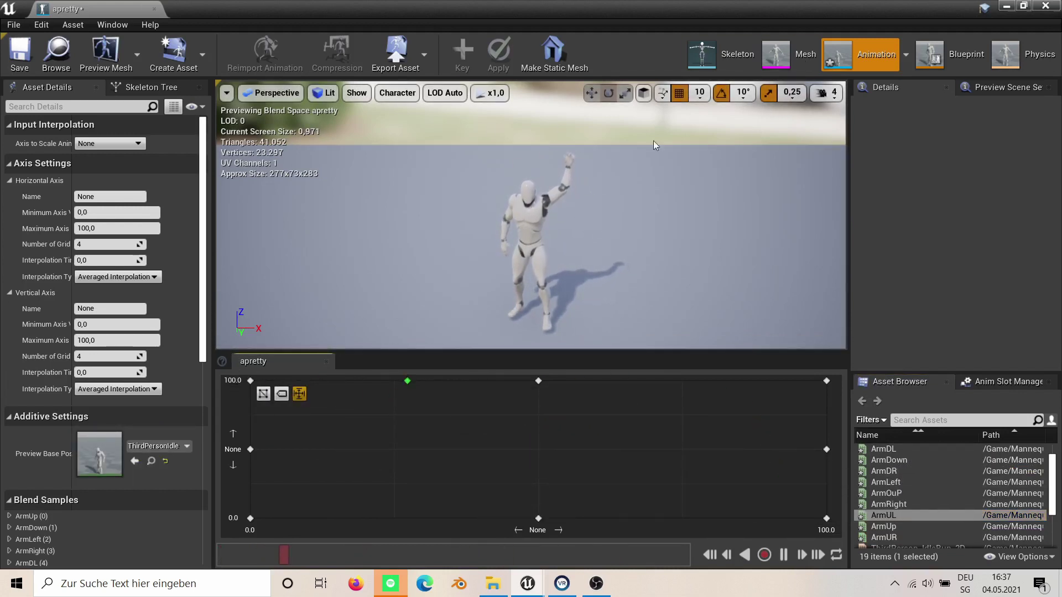
# Name the horizontal axis Horizontal and set its maximum axis value to 1.
pyautogui.click(111, 196)
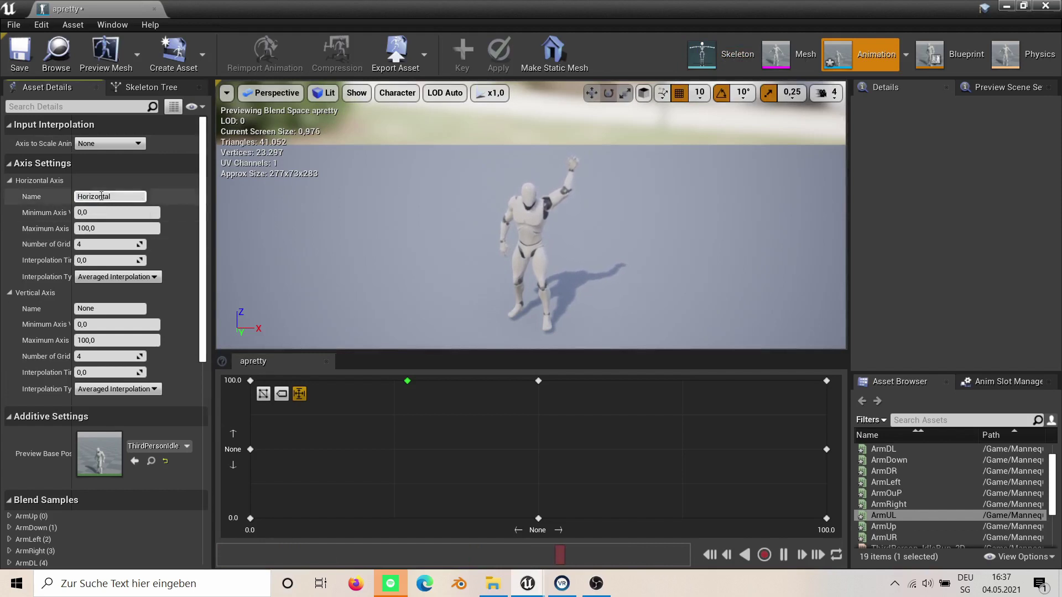
pyautogui.click(85, 165)
pyautogui.click(58, 165)
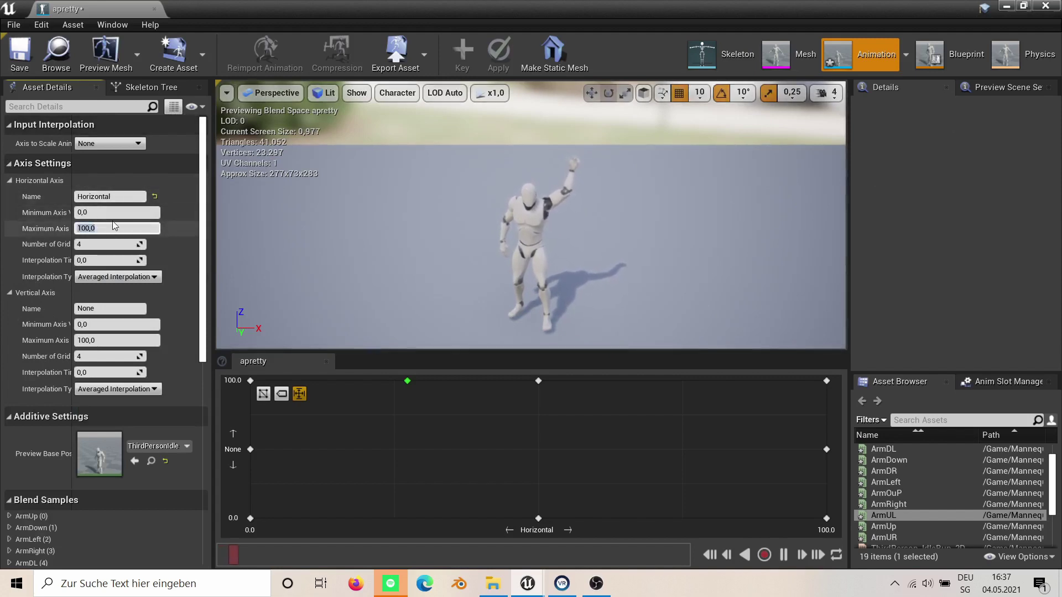
pyautogui.press('Num_Lock')
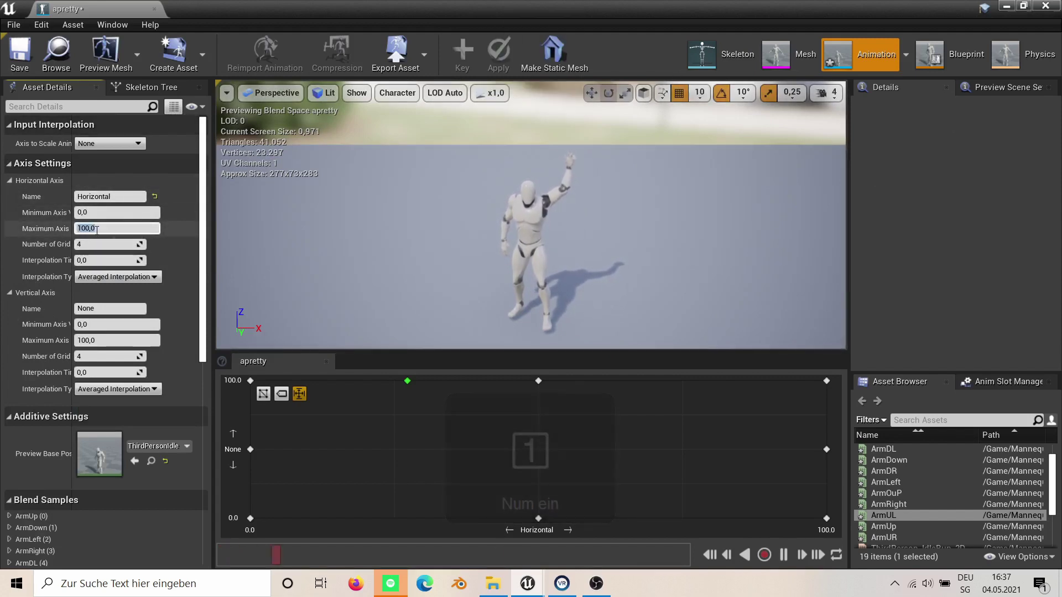
pyautogui.write('1')
pyautogui.press('Return')
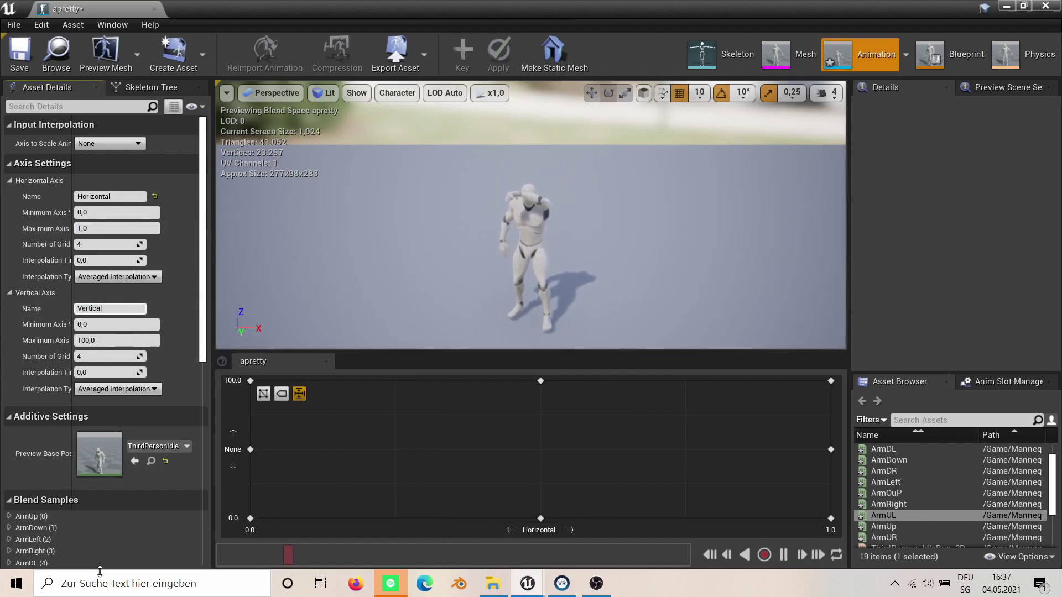
# Set the Vertical axis maximum to 1, save the aim offset and minimize its editor.
pyautogui.click(122, 340)
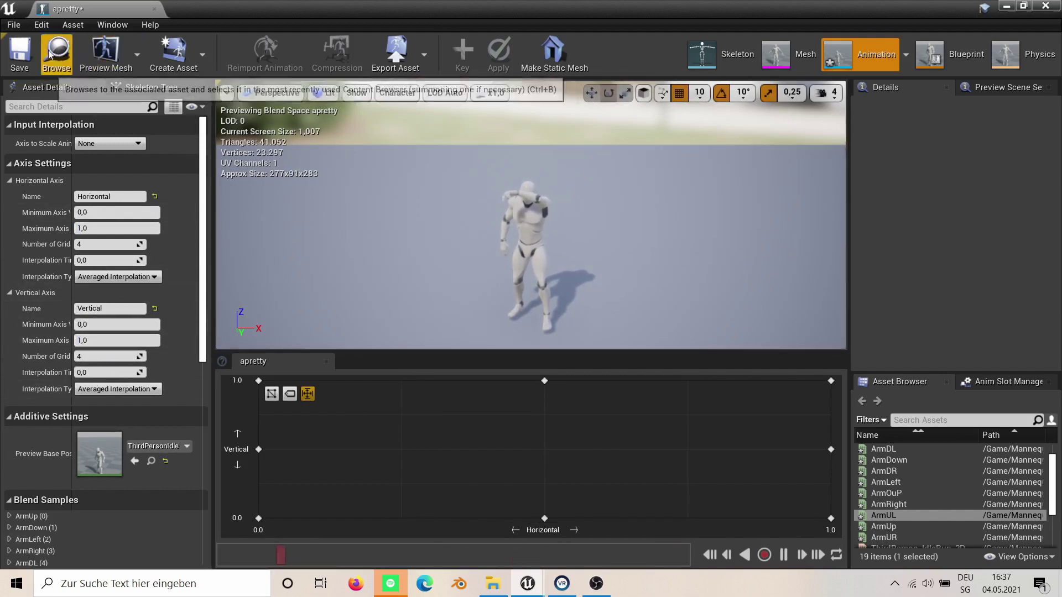
pyautogui.click(19, 52)
pyautogui.click(1008, 5)
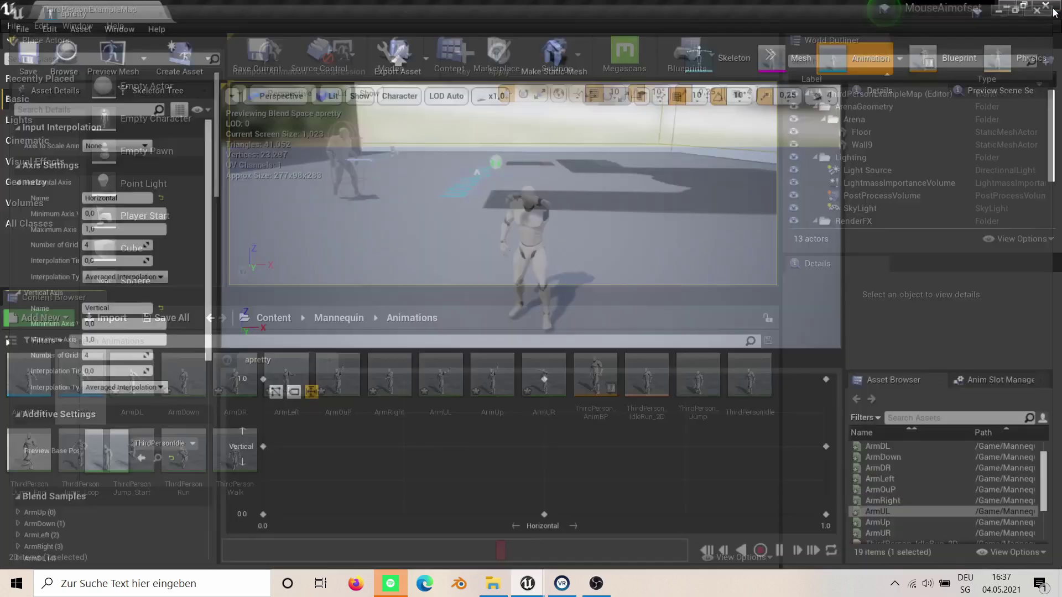